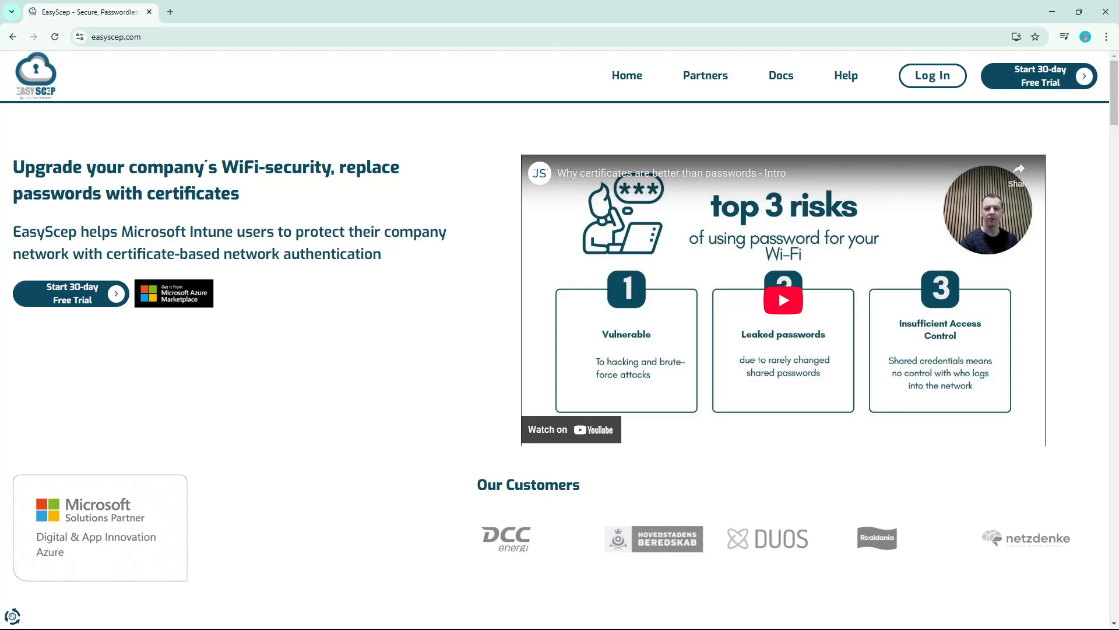
Open the 30-day free trial form and fill in the contact's name and business e-mail
{"action": "left_click", "coordinate": [1047, 82]}
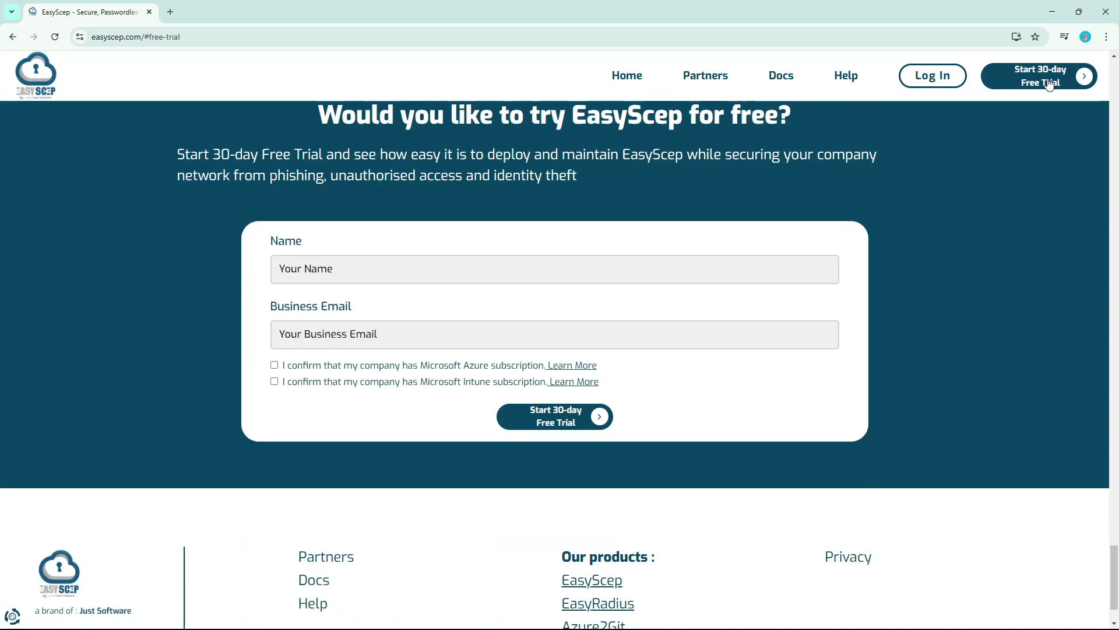
{"action": "left_click", "coordinate": [540, 273]}
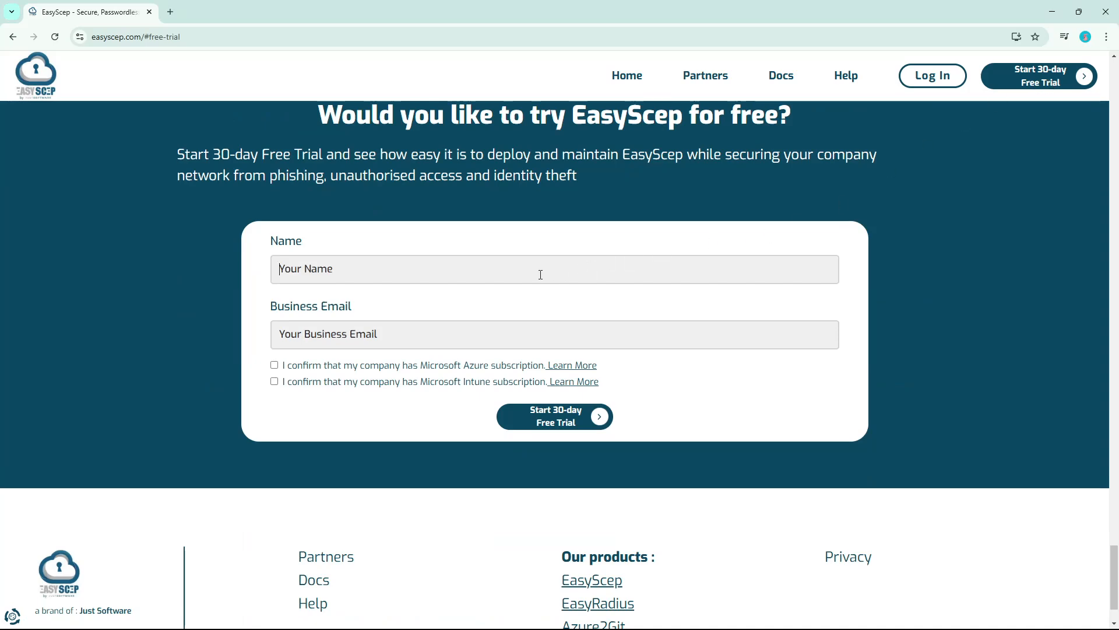
{"action": "left_click", "coordinate": [388, 320]}
{"action": "left_click", "coordinate": [352, 335]}
{"action": "left_click", "coordinate": [354, 375]}
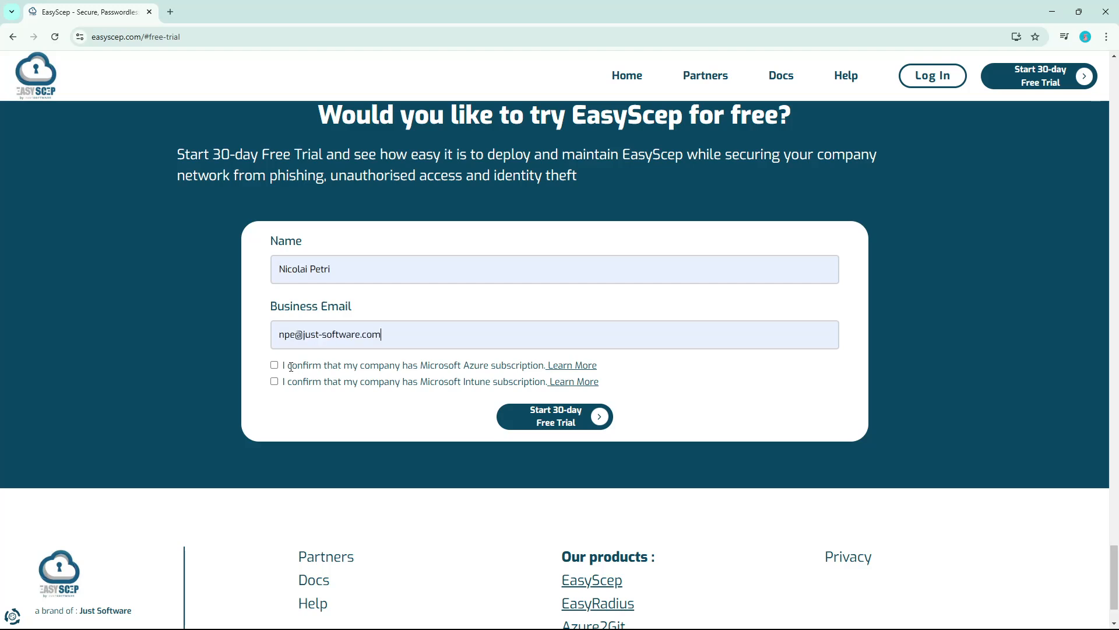
Confirm the company's Microsoft Azure and Intune subscriptions, submit the trial request and proceed to the Azure portal
{"action": "left_click", "coordinate": [274, 365]}
{"action": "left_click", "coordinate": [274, 381]}
{"action": "left_click", "coordinate": [534, 416]}
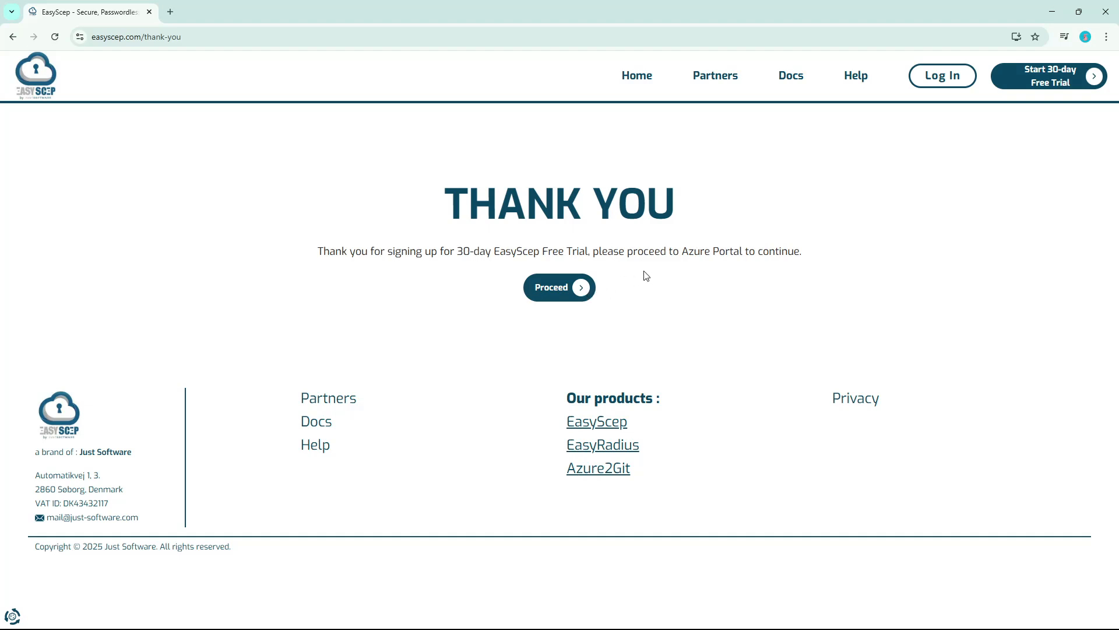
{"action": "left_click", "coordinate": [560, 292]}
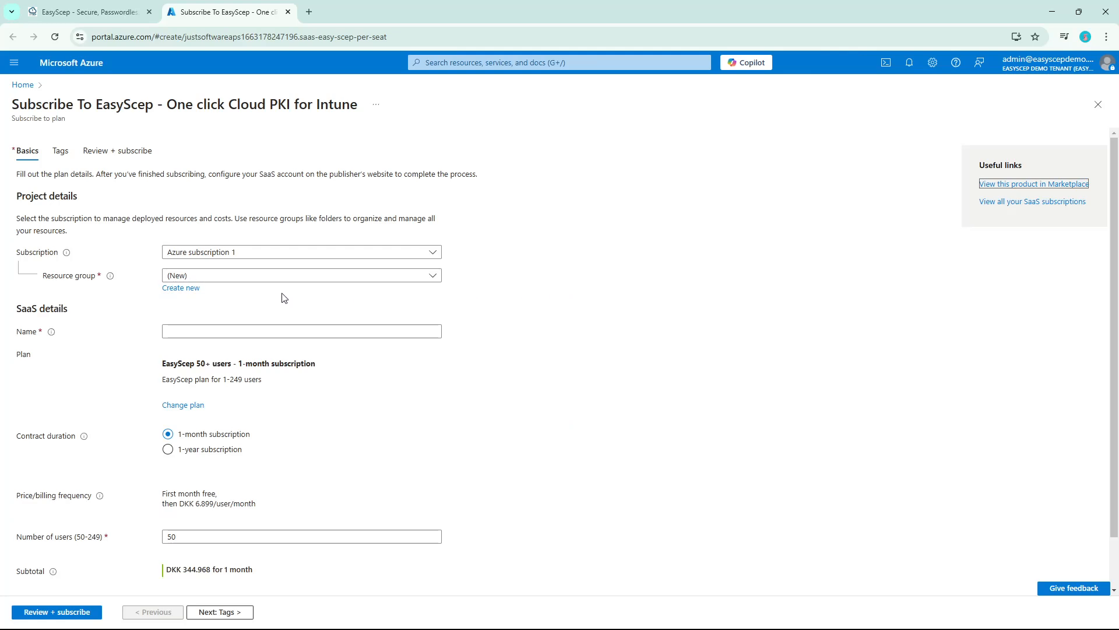
Assign the subscription to the existing resource group SaaS-Security-Infrastructure and name the SaaS resource EasyScep-Demo
{"action": "left_click", "coordinate": [272, 276]}
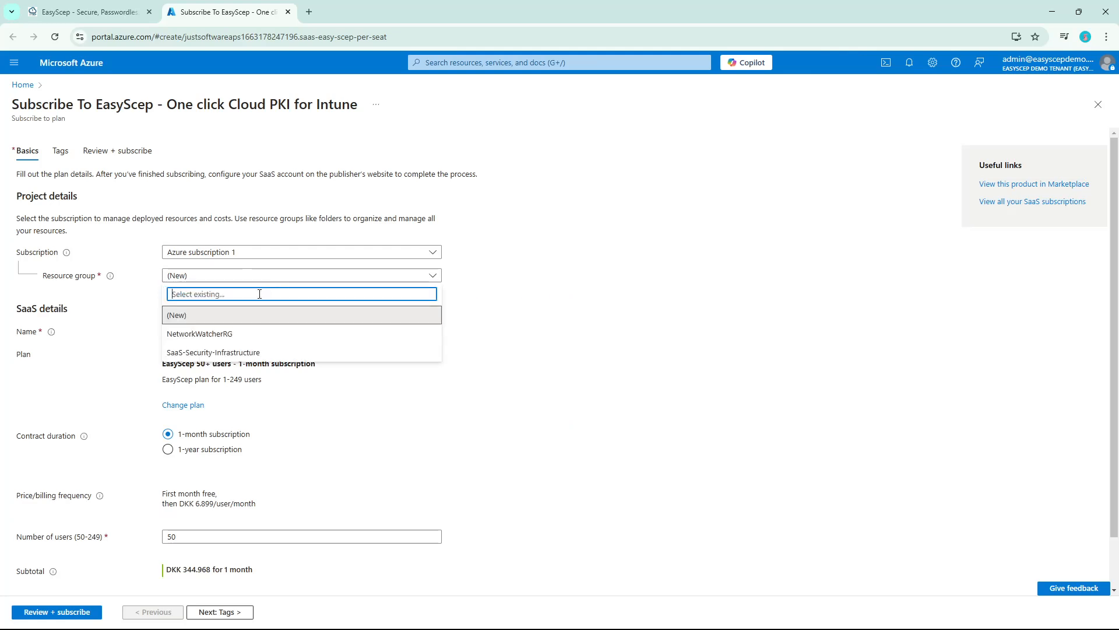
{"action": "left_click", "coordinate": [226, 353]}
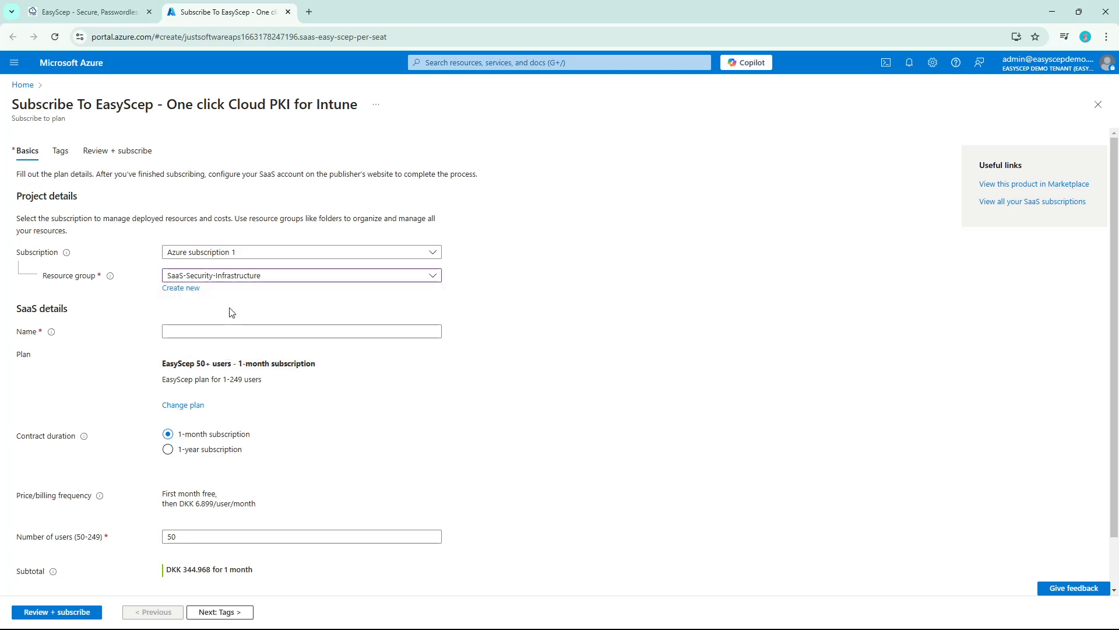
{"action": "left_click", "coordinate": [223, 328]}
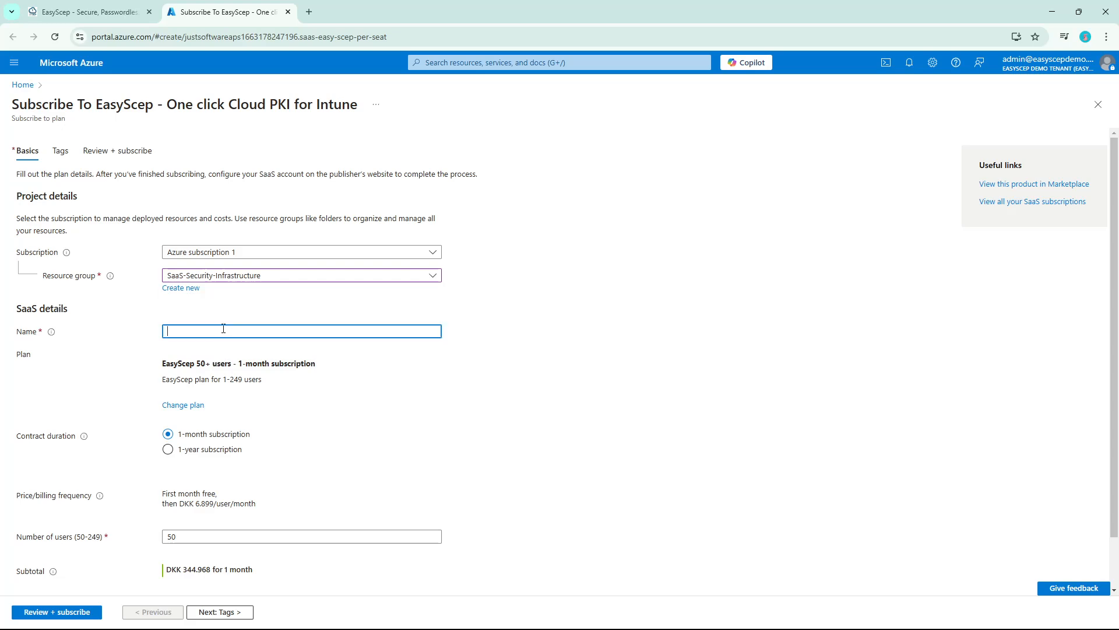
{"action": "type", "text": "EasyScep-Demo"}
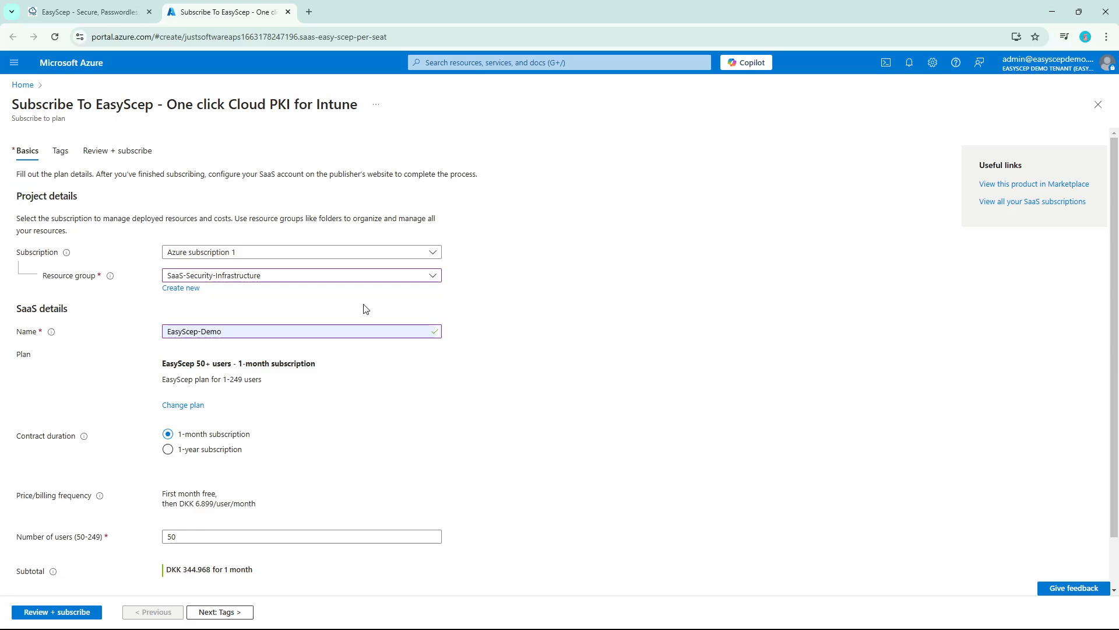
Set recurring billing to Off, review the plan's price and billing summary, and subscribe to the EasyScep plan
{"action": "scroll", "coordinate": [365, 308], "scroll_direction": "down", "scroll_amount": 1}
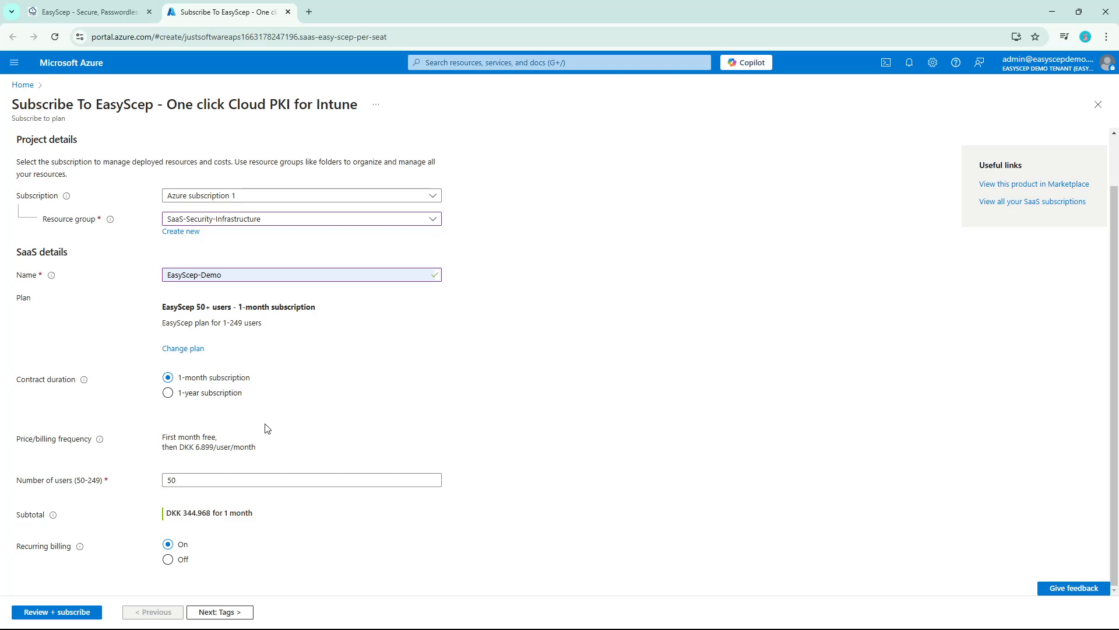
{"action": "left_click", "coordinate": [169, 563]}
{"action": "left_click", "coordinate": [56, 615]}
{"action": "scroll", "coordinate": [296, 486], "scroll_direction": "down", "scroll_amount": 1}
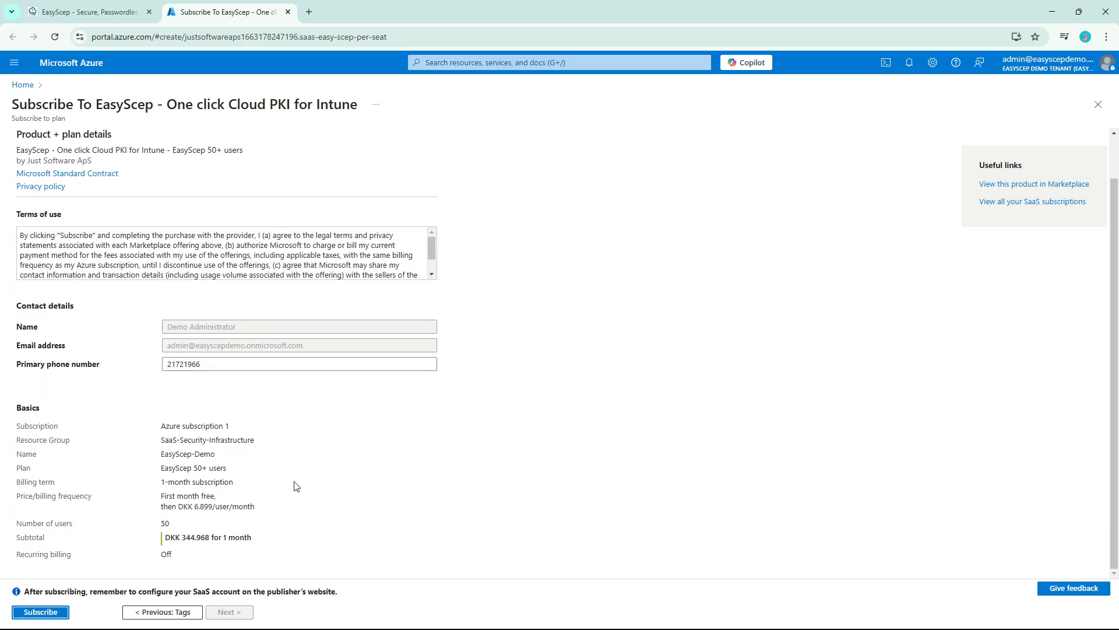
{"action": "left_click_drag", "start_coordinate": [158, 496], "coordinate": [228, 497]}
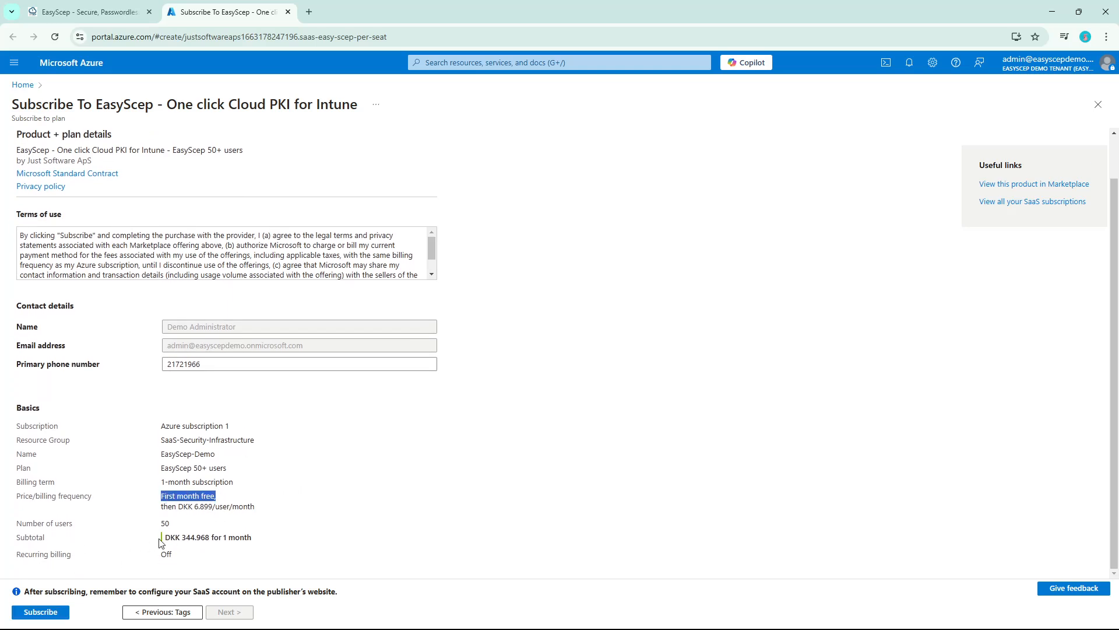
{"action": "left_click", "coordinate": [40, 612]}
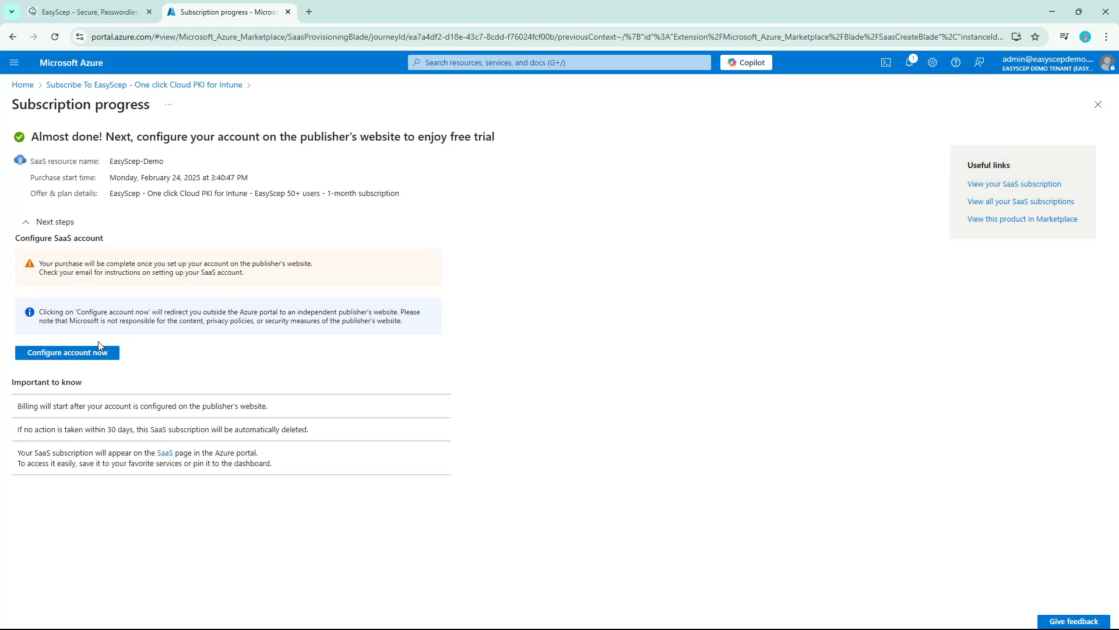
Start configuring the SaaS account and complete the basic information with the organization name Just Software Demo Org
{"action": "left_click", "coordinate": [80, 353]}
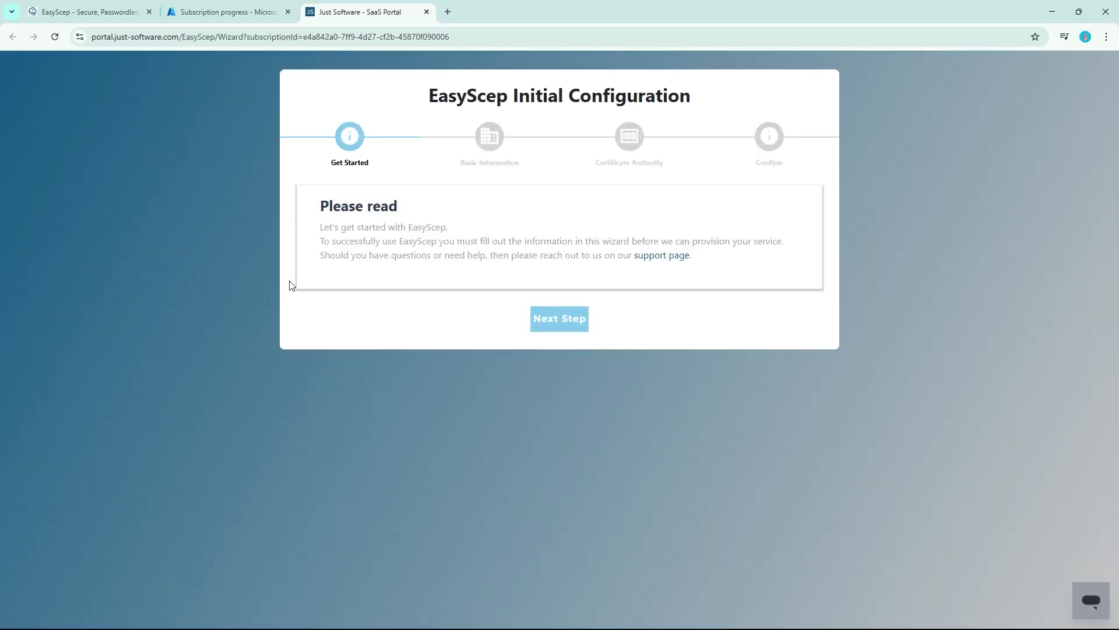
{"action": "left_click", "coordinate": [568, 317]}
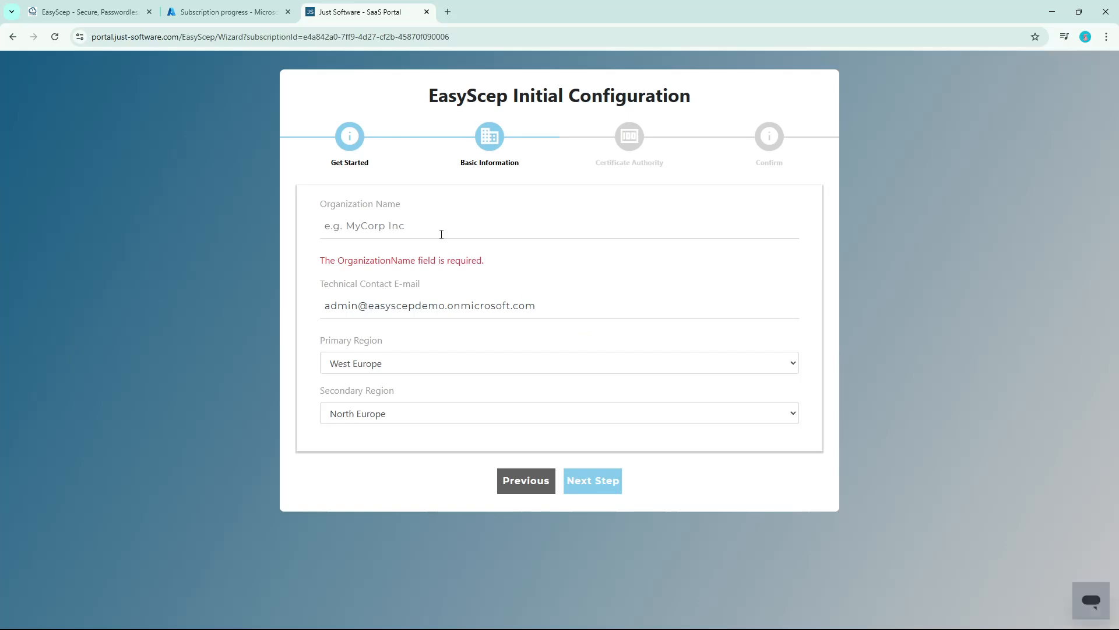
{"action": "left_click", "coordinate": [440, 229]}
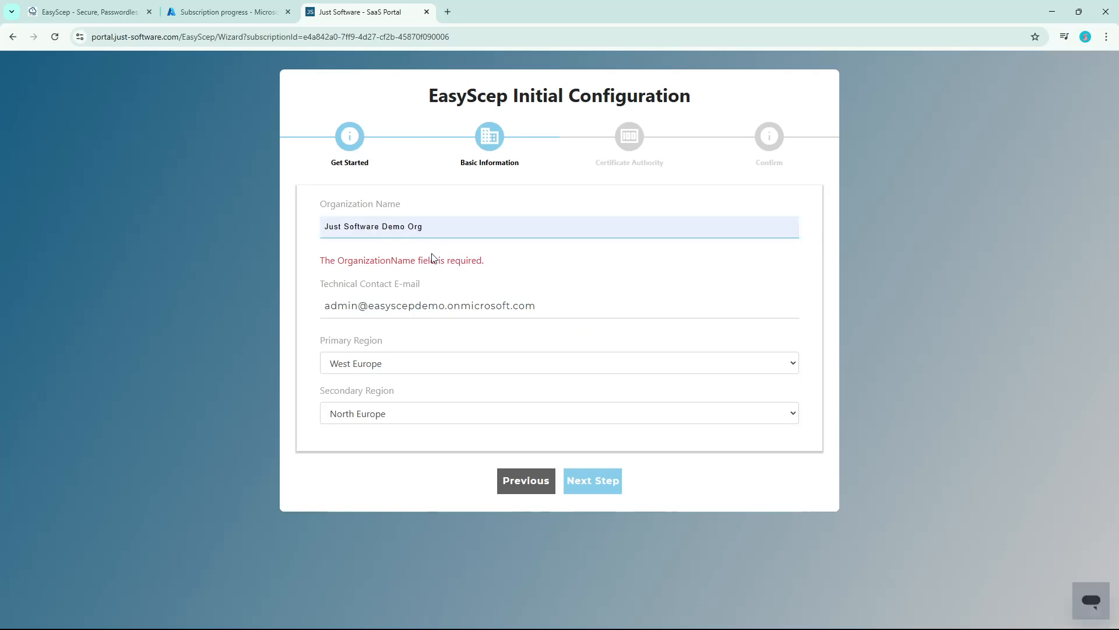
{"action": "left_click", "coordinate": [432, 251]}
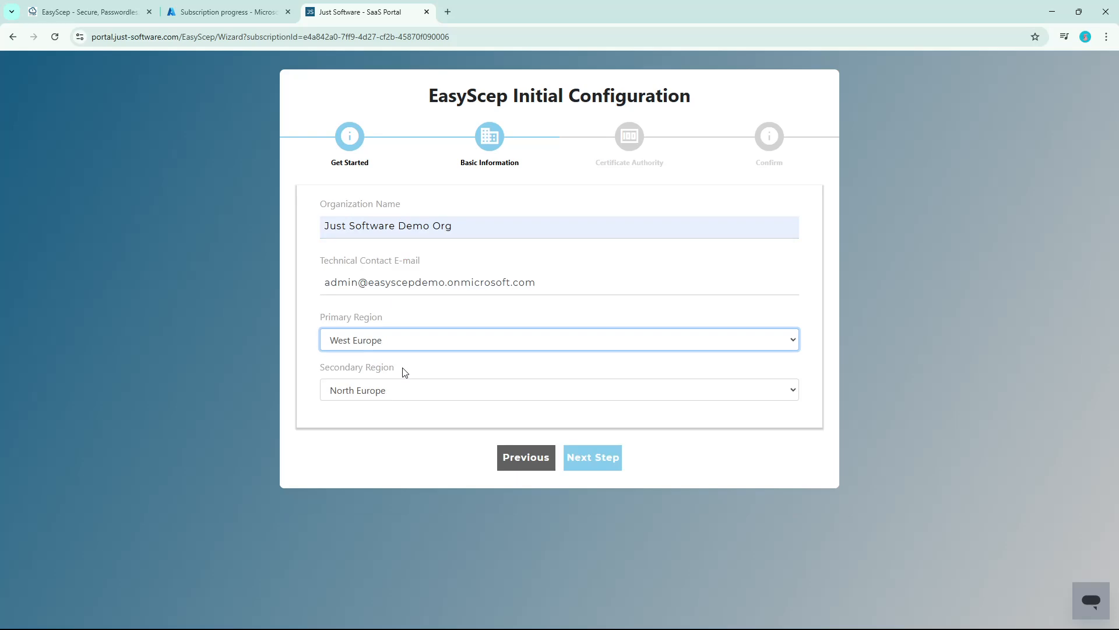
{"action": "left_click", "coordinate": [390, 316]}
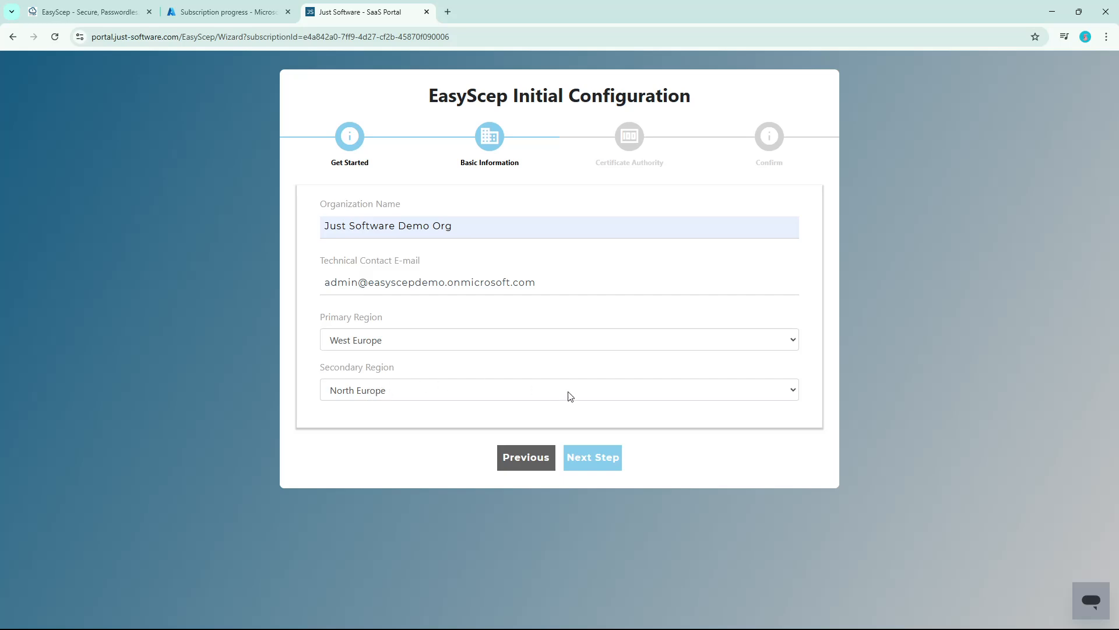
{"action": "left_click", "coordinate": [589, 460]}
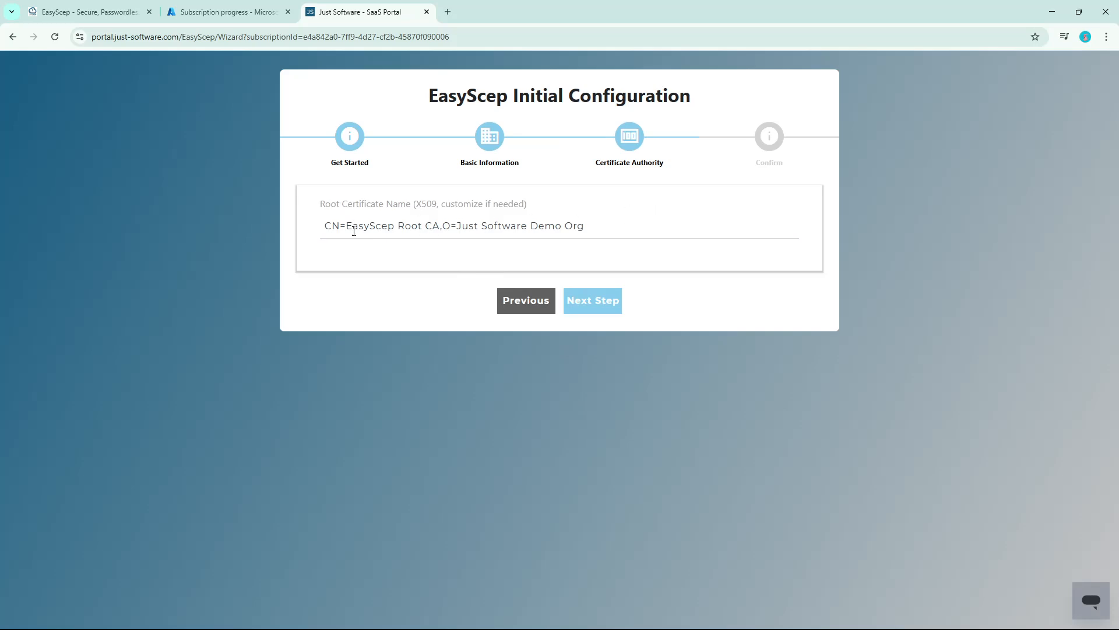
Set the root certificate name to CN=Demo EasyScep Root CA,O=Just Software Demo Org and deploy the service
{"action": "left_click", "coordinate": [354, 231]}
{"action": "type", "text": "Demo"}
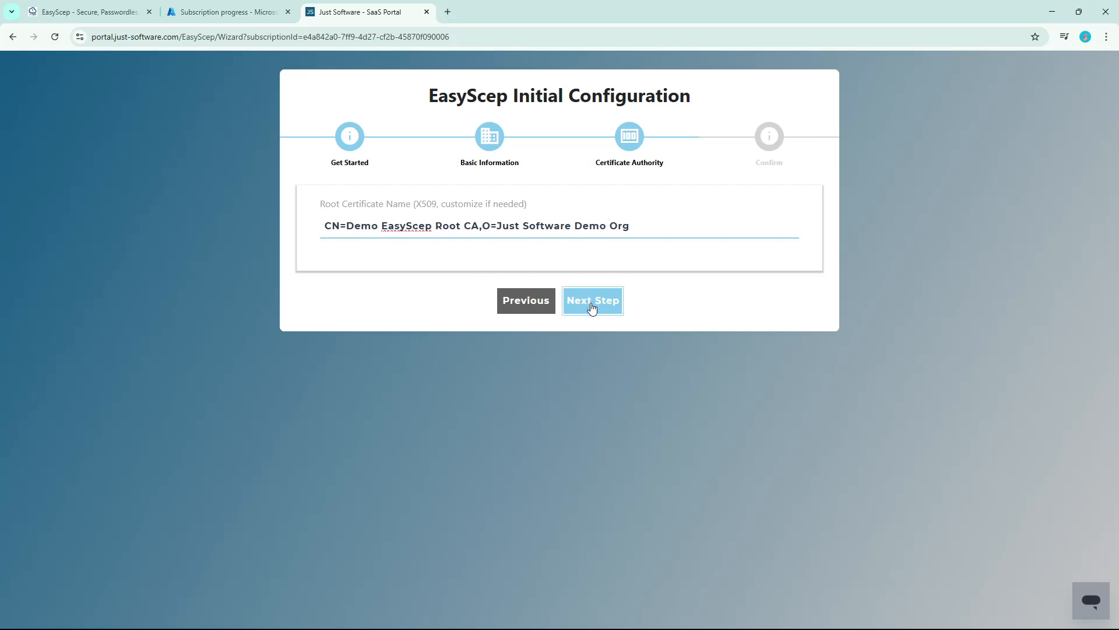
{"action": "left_click", "coordinate": [592, 308]}
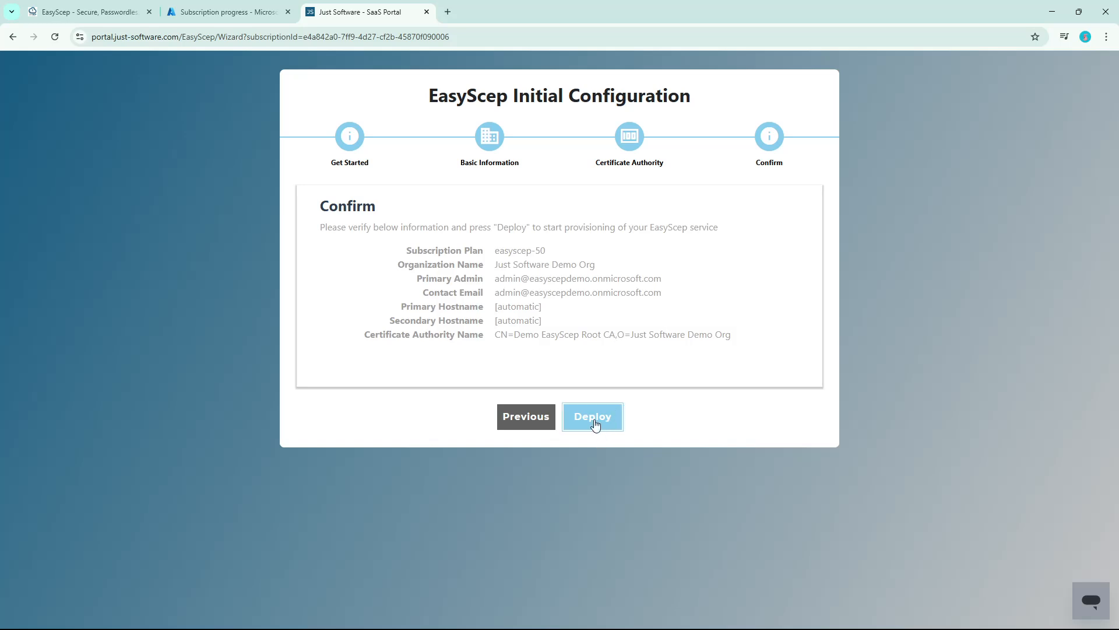
{"action": "left_click", "coordinate": [594, 425]}
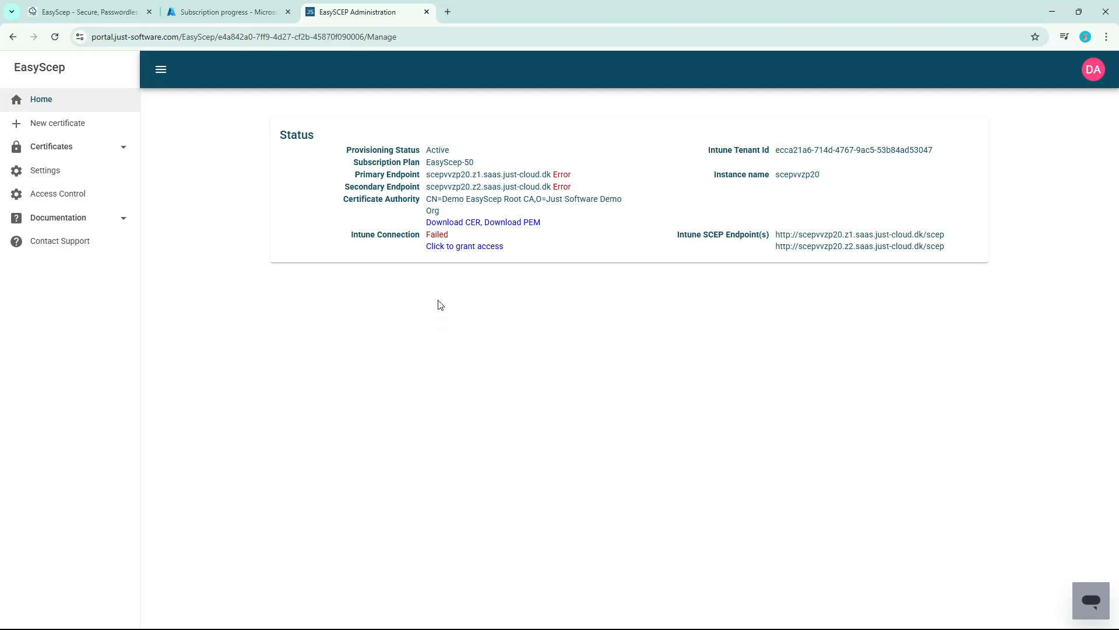
Grant EasyScep access to Intune with the signed-in administrator account, accepting the requested permissions for the organization
{"action": "left_click", "coordinate": [447, 249]}
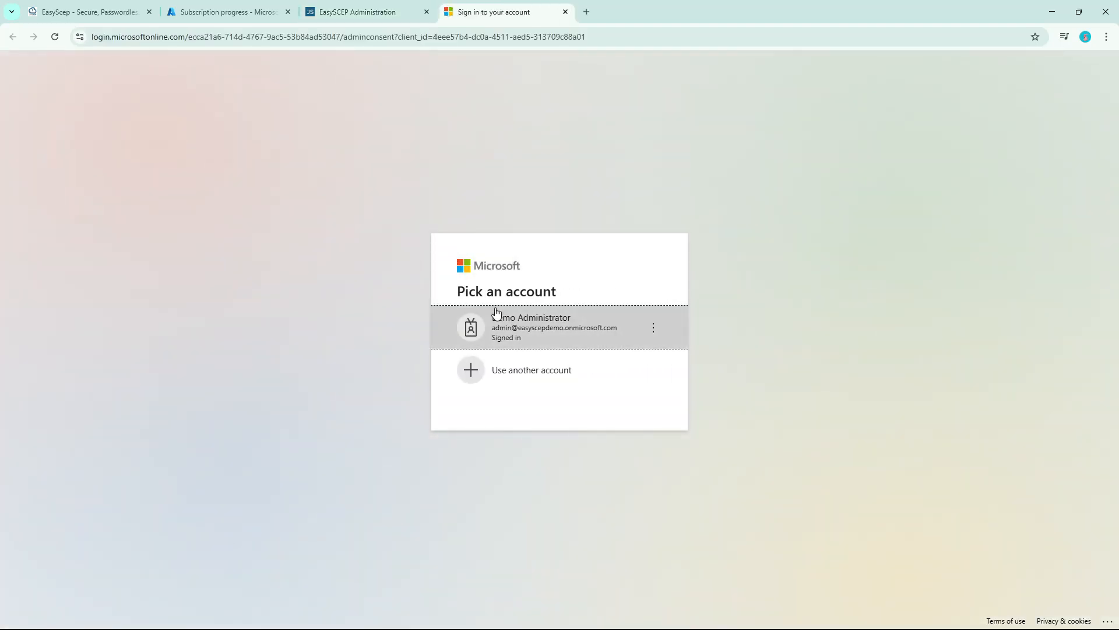
{"action": "left_click", "coordinate": [499, 321]}
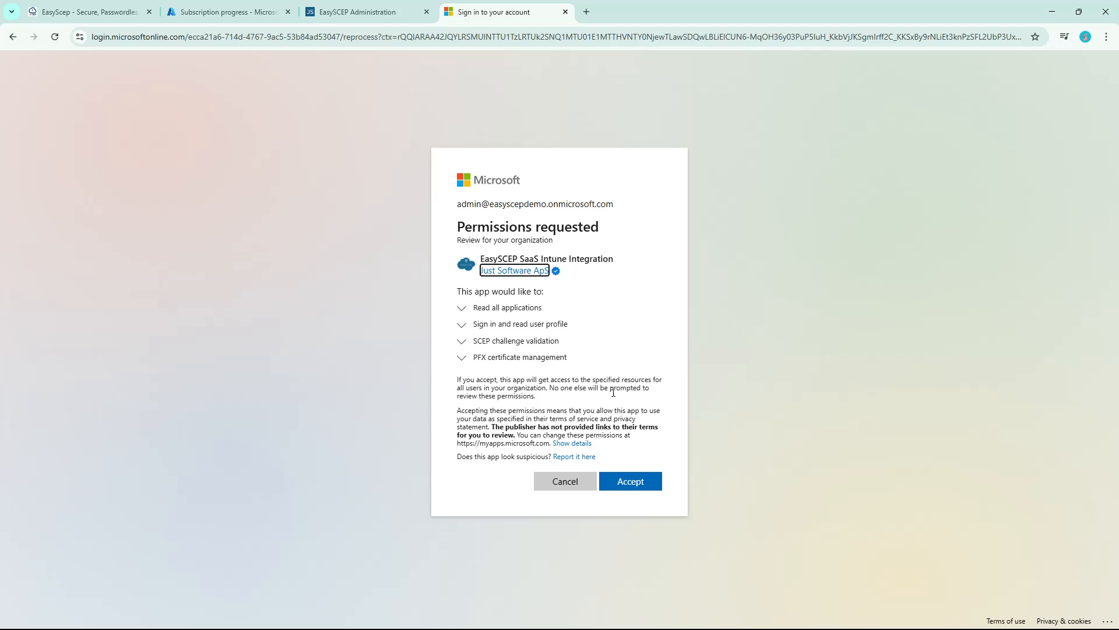
{"action": "left_click", "coordinate": [639, 485]}
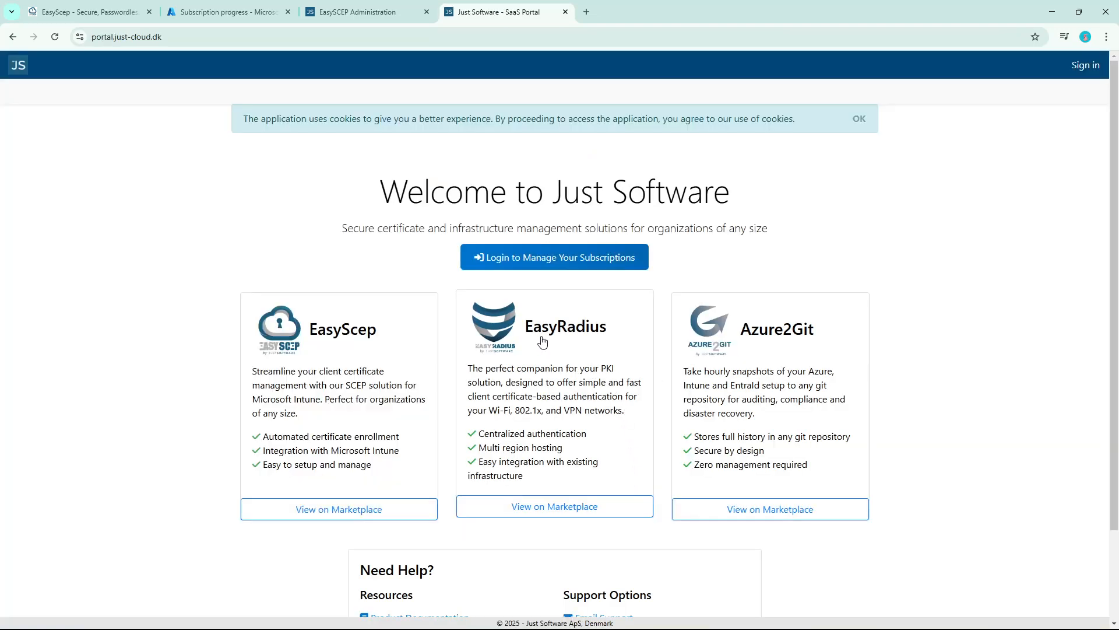
Download the certificate authority's CER file from EasySCEP Administration and open intune.microsoft.com in a new browser tab
{"action": "left_click", "coordinate": [358, 11]}
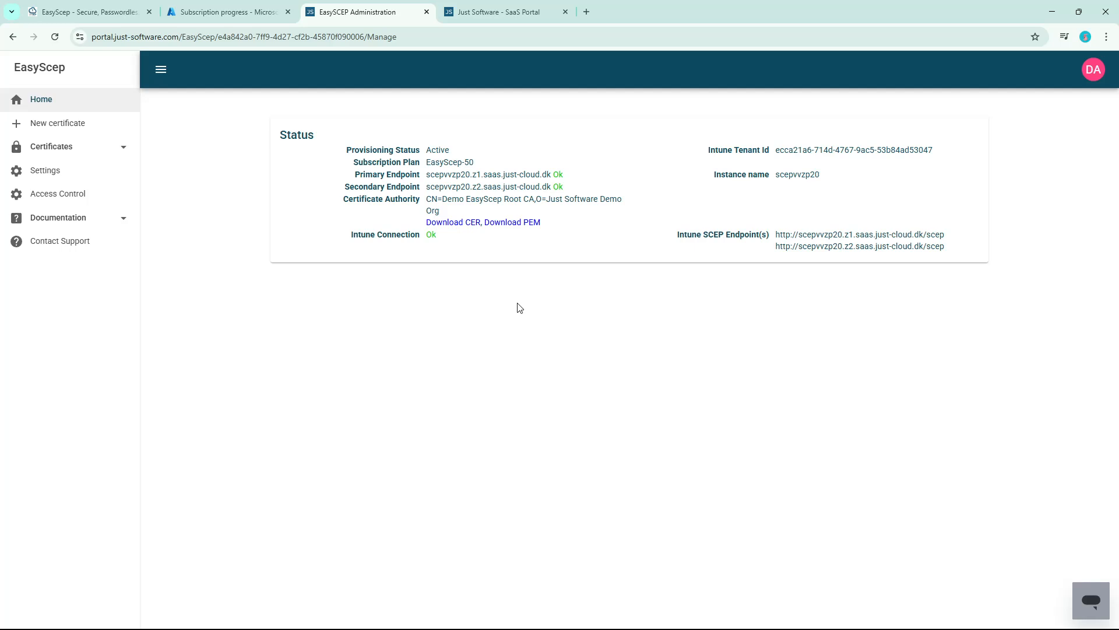
{"action": "left_click", "coordinate": [455, 223]}
{"action": "key", "text": "ctrl+t"}
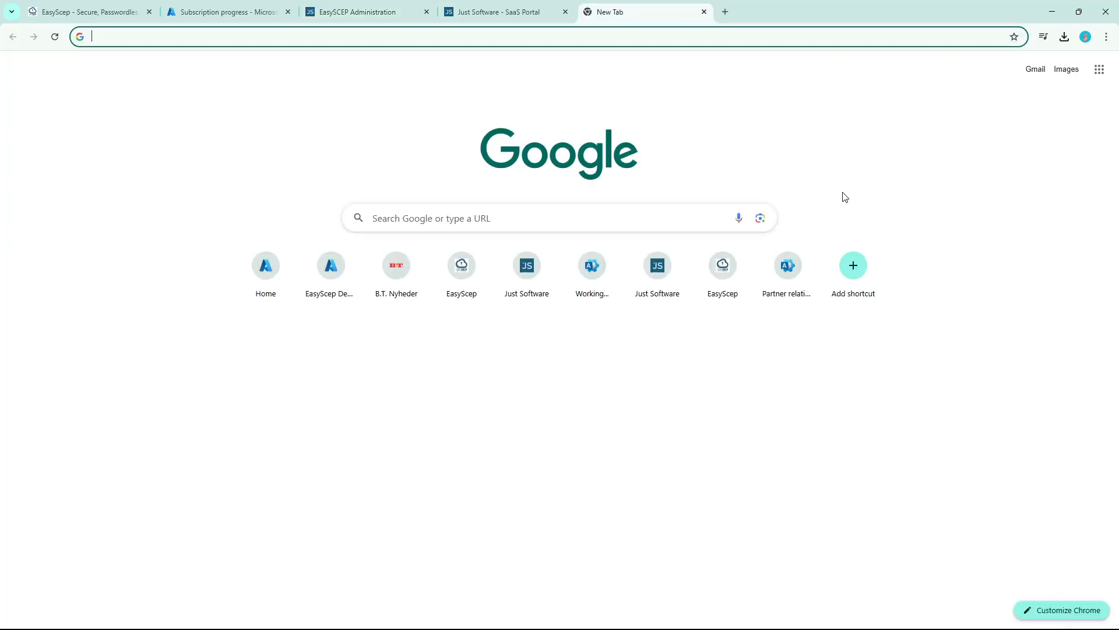
{"action": "type", "text": "intun"}
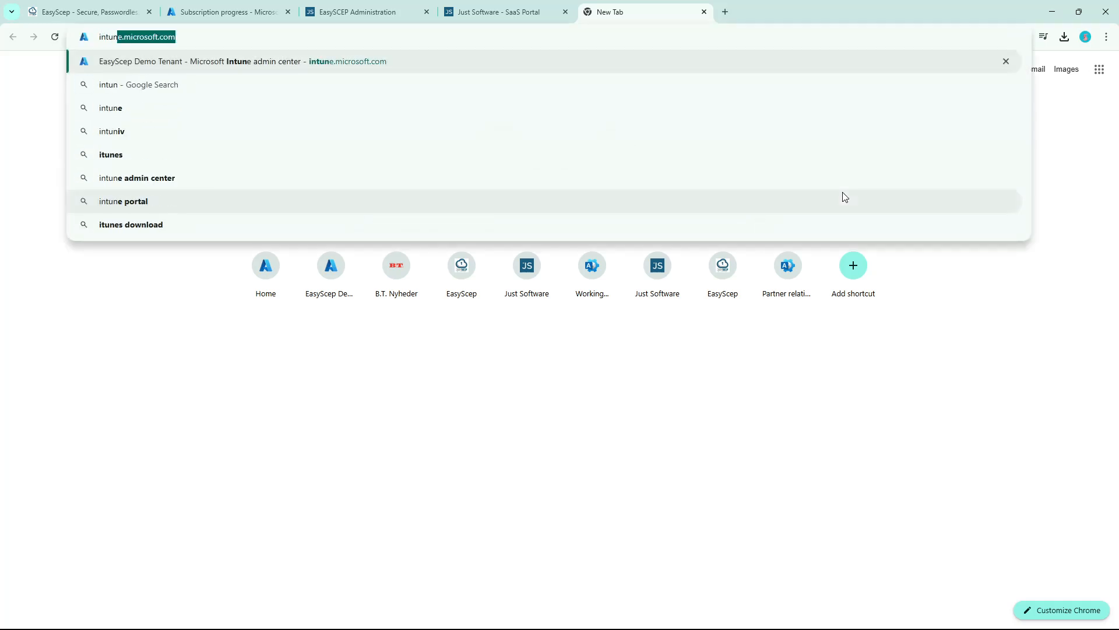
{"action": "key", "text": "Return"}
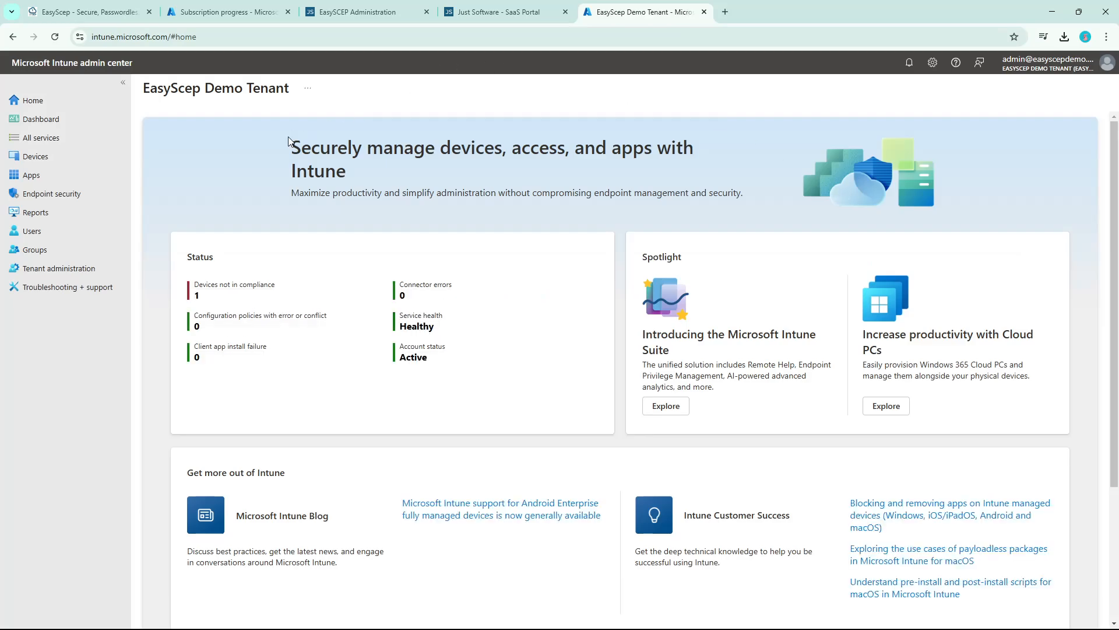
Open the configuration policies for Windows devices in the Intune admin center
{"action": "left_click", "coordinate": [56, 157]}
{"action": "left_click", "coordinate": [198, 253]}
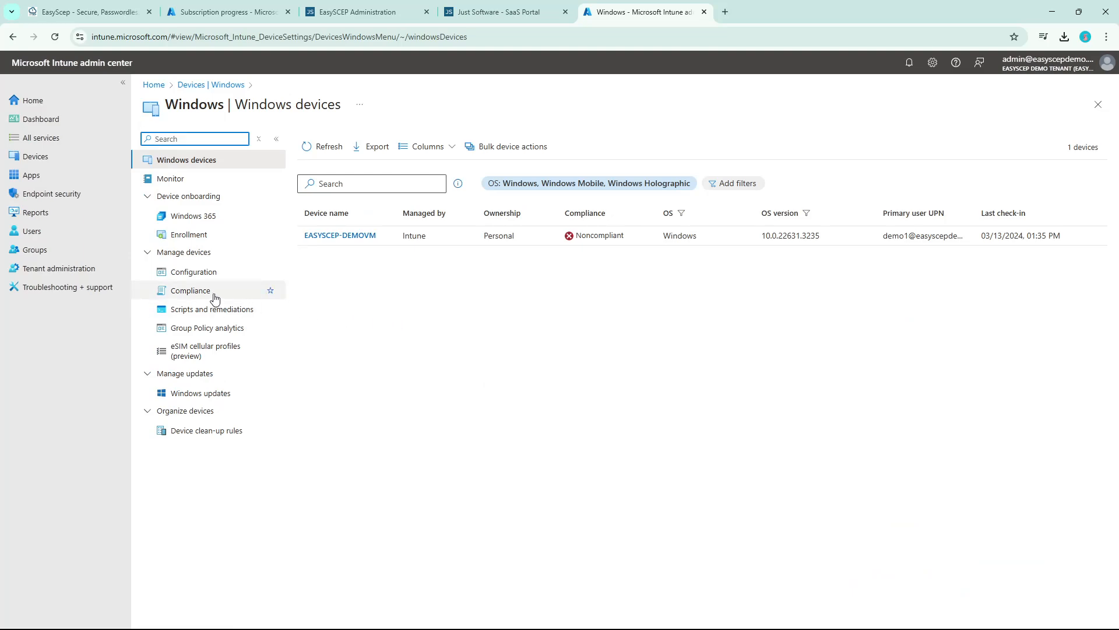
{"action": "left_click", "coordinate": [205, 275]}
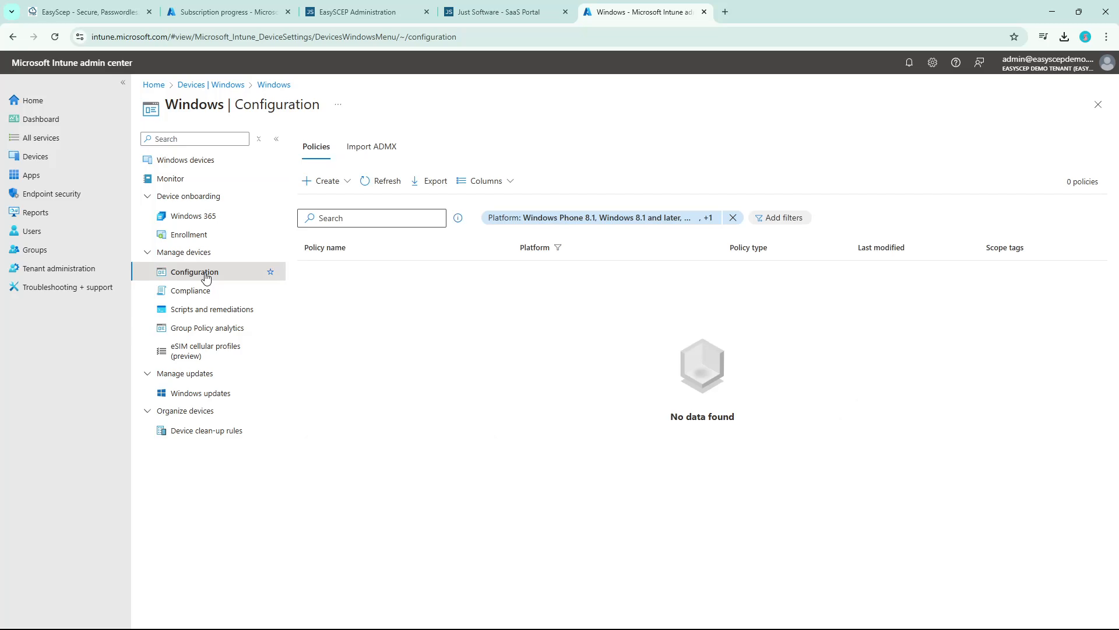
Start a new Windows 10 and later configuration profile from the Trusted certificate template
{"action": "left_click", "coordinate": [321, 184]}
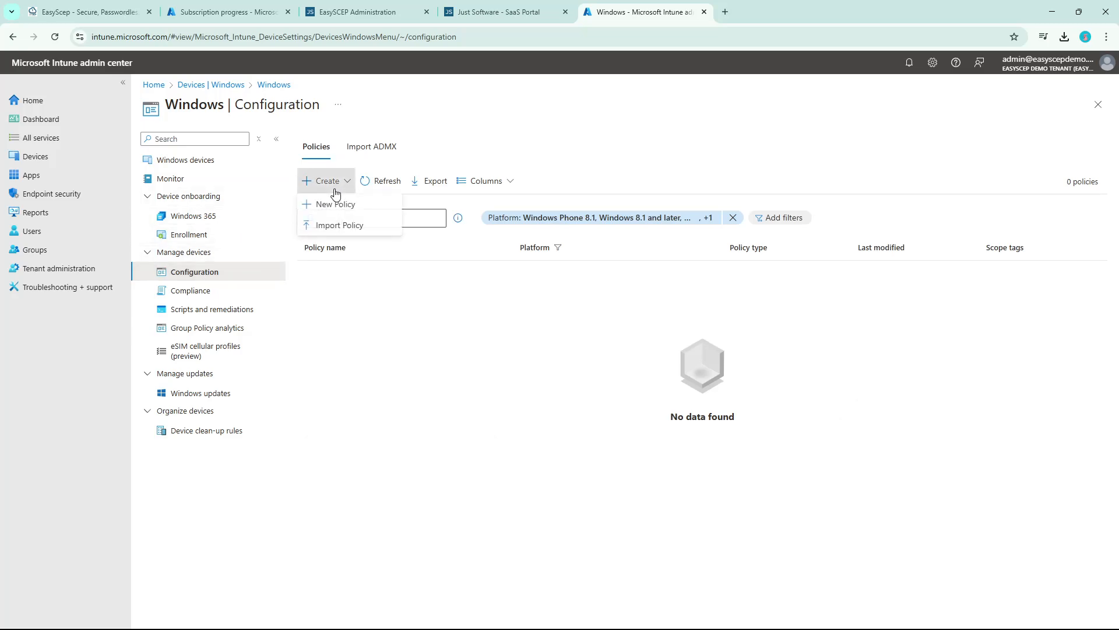
{"action": "left_click", "coordinate": [343, 205]}
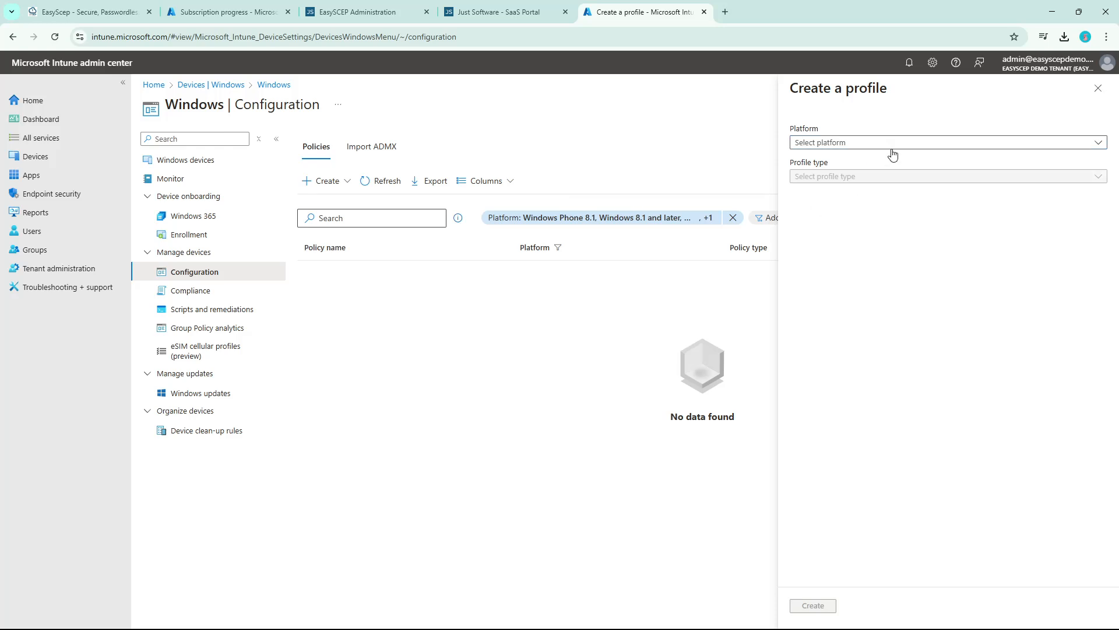
{"action": "left_click", "coordinate": [889, 146]}
{"action": "left_click", "coordinate": [876, 161]}
{"action": "left_click", "coordinate": [849, 177]}
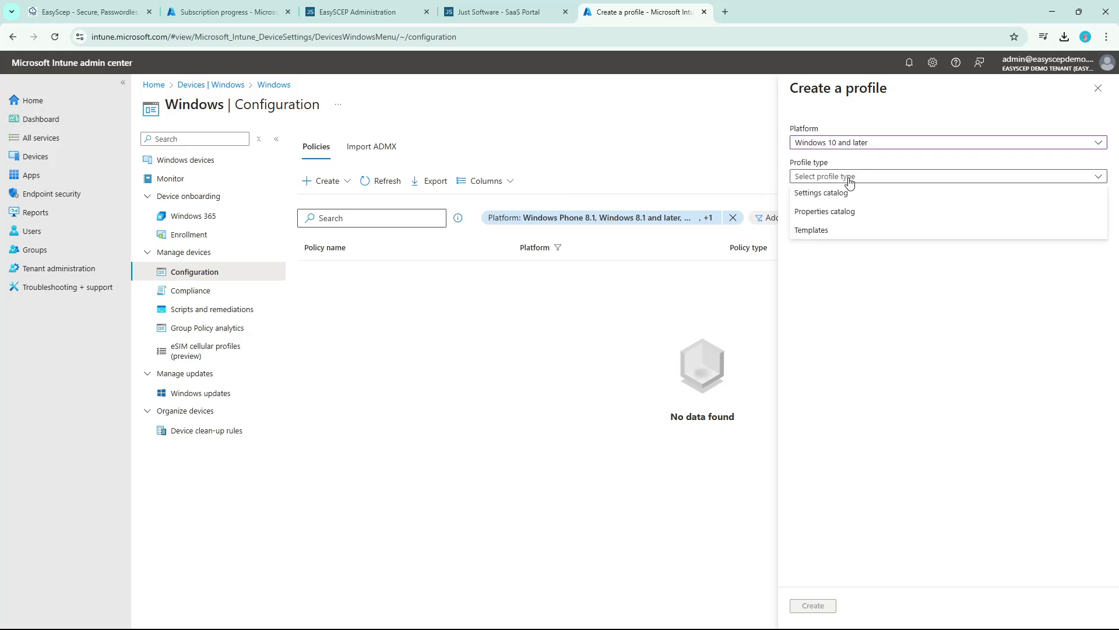
{"action": "left_click", "coordinate": [826, 230]}
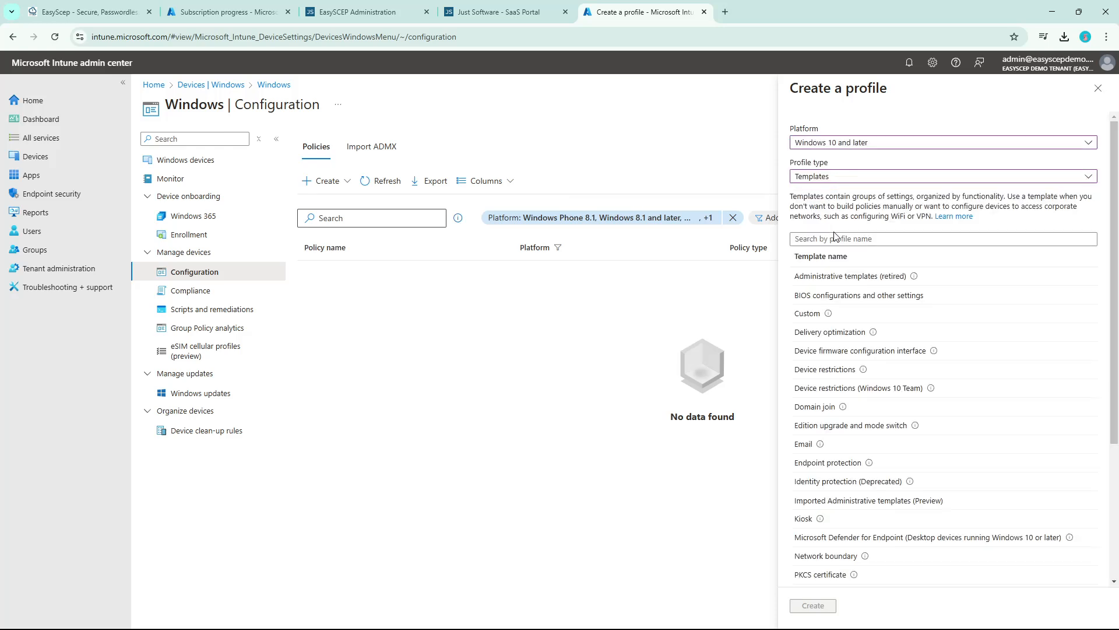
{"action": "left_click", "coordinate": [831, 238]}
{"action": "type", "text": "trust"}
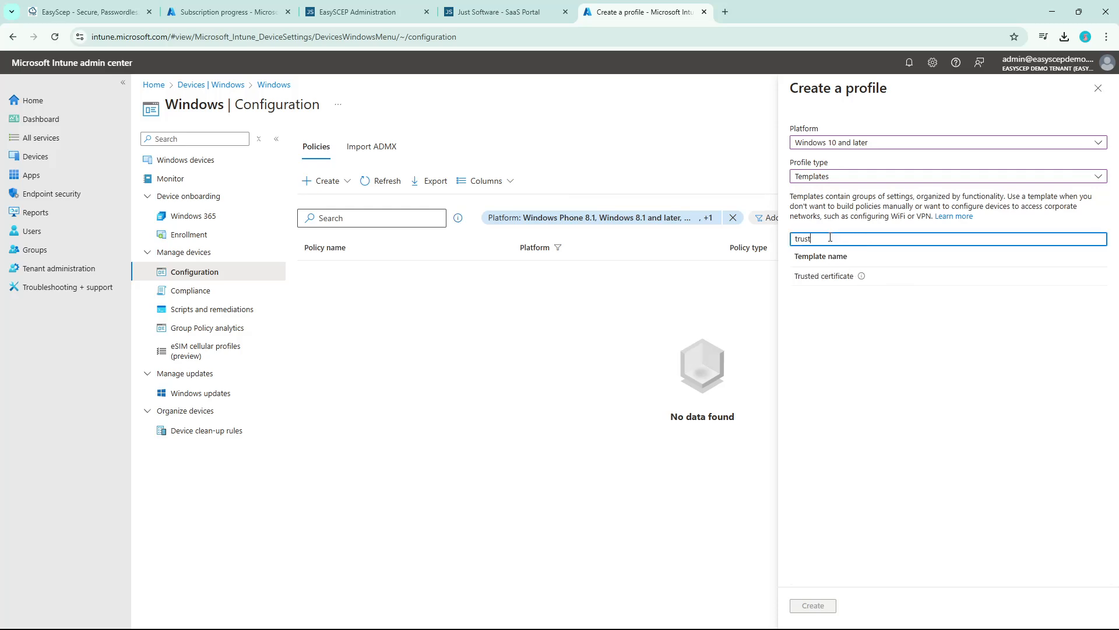
{"action": "left_click", "coordinate": [827, 277]}
{"action": "left_click", "coordinate": [813, 604]}
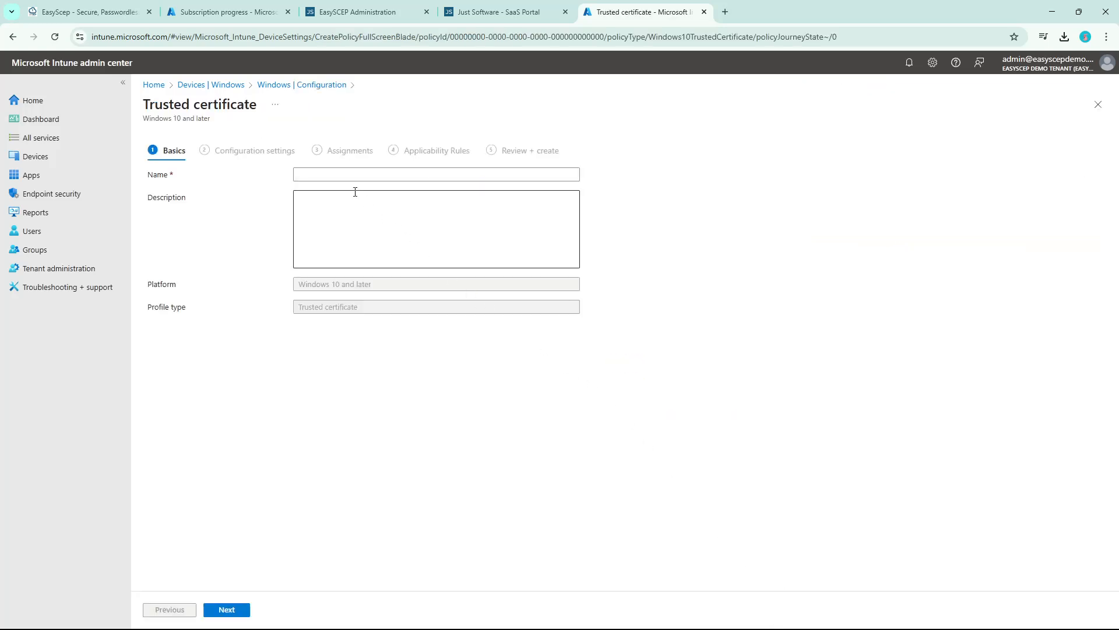
Name the profile "Win1X: EasyScep Internal Root CA Trust Demo" and upload "EasyScep-Issuer-Certificate (1).cer" as its certificate file
{"action": "left_click", "coordinate": [321, 175]}
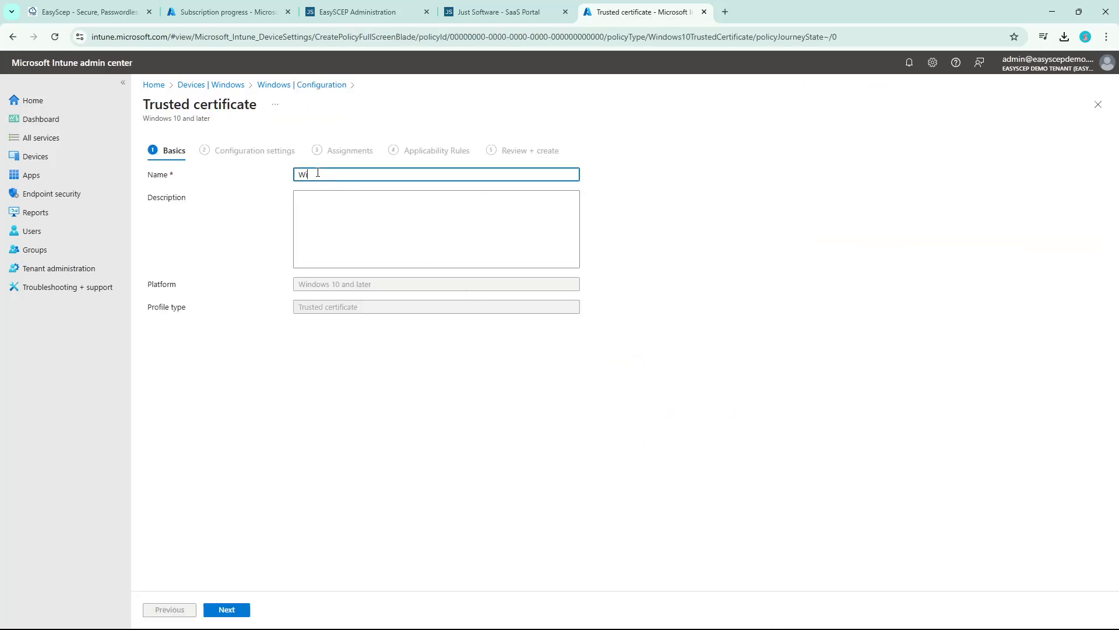
{"action": "type", "text": "Wi"}
{"action": "left_click", "coordinate": [400, 211]}
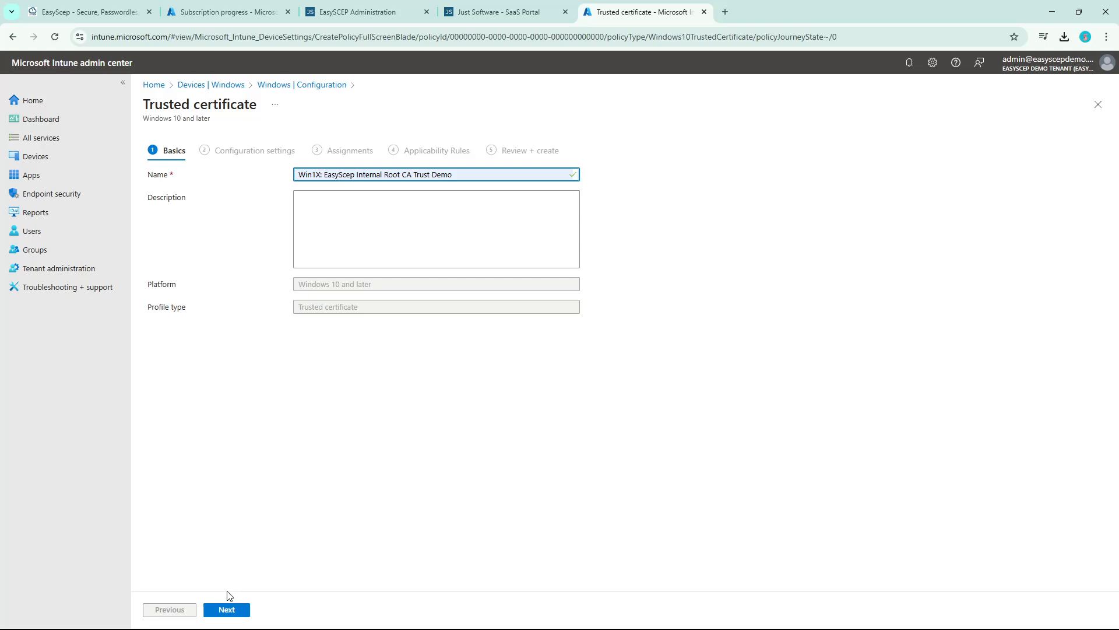
{"action": "left_click", "coordinate": [225, 609]}
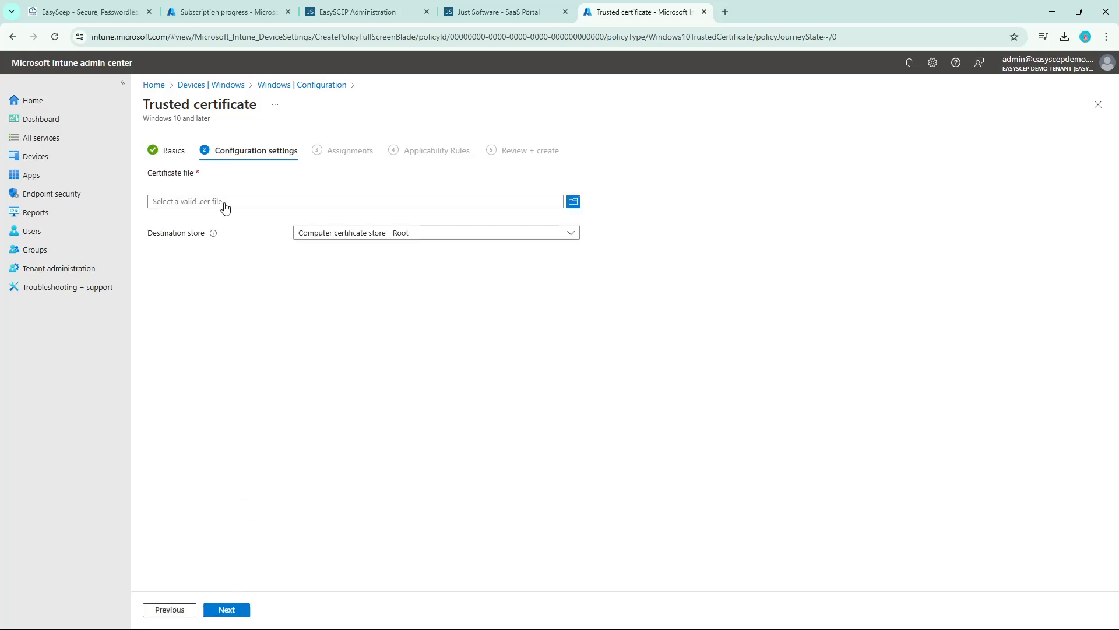
{"action": "left_click", "coordinate": [252, 202]}
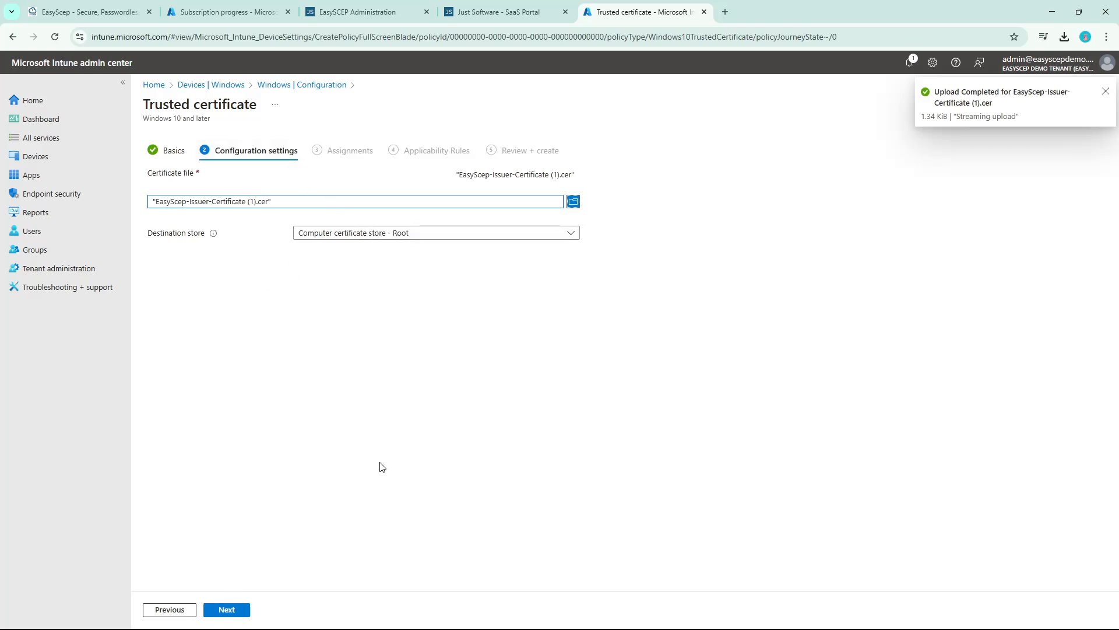
{"action": "left_click", "coordinate": [226, 609]}
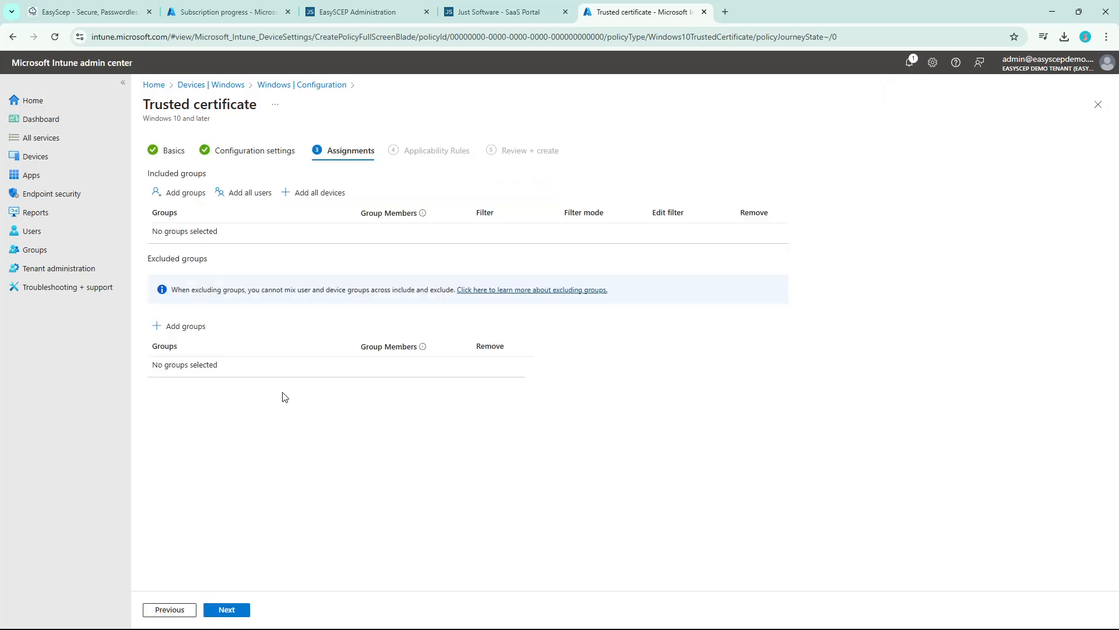
Assign the trusted certificate profile to the Secure WiFi Network Pilot group
{"action": "left_click", "coordinate": [176, 201]}
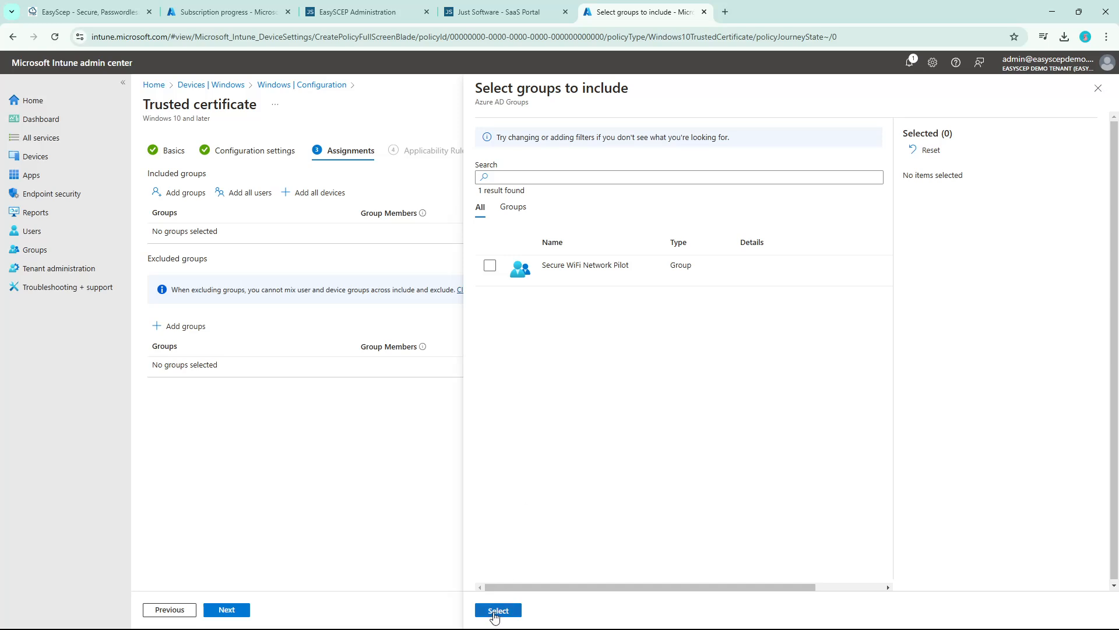
{"action": "left_click", "coordinate": [497, 610]}
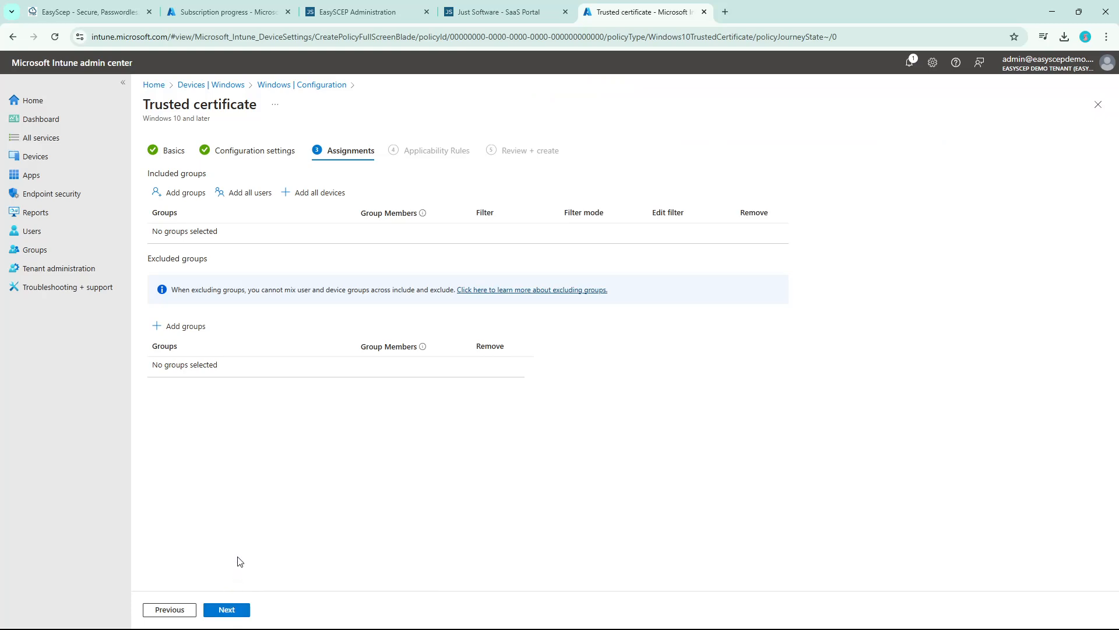
{"action": "left_click", "coordinate": [184, 197]}
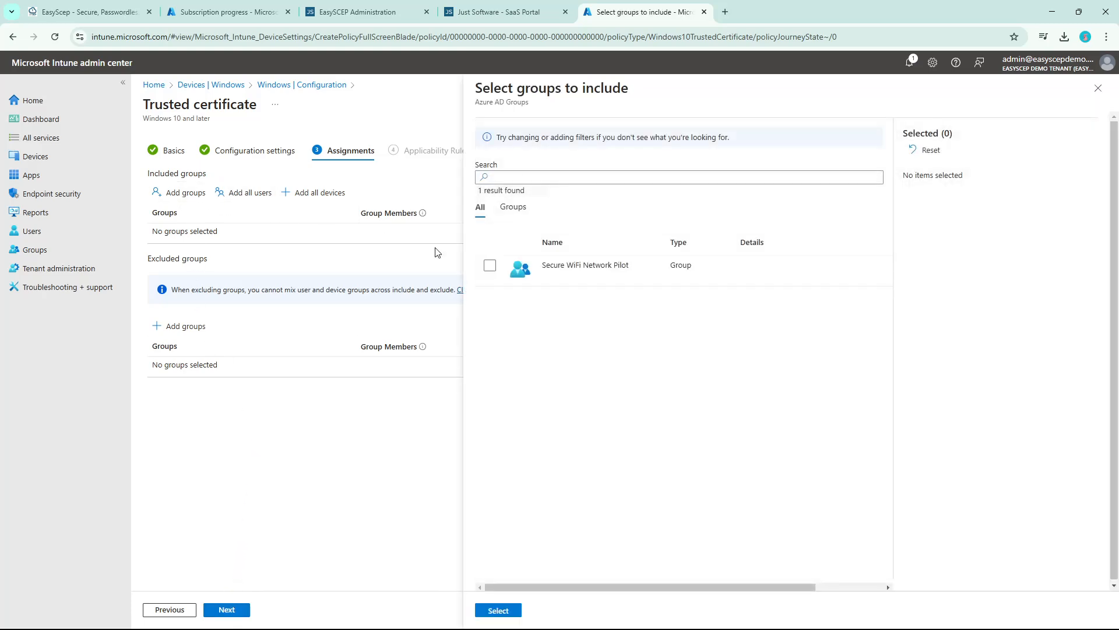
{"action": "left_click", "coordinate": [548, 264]}
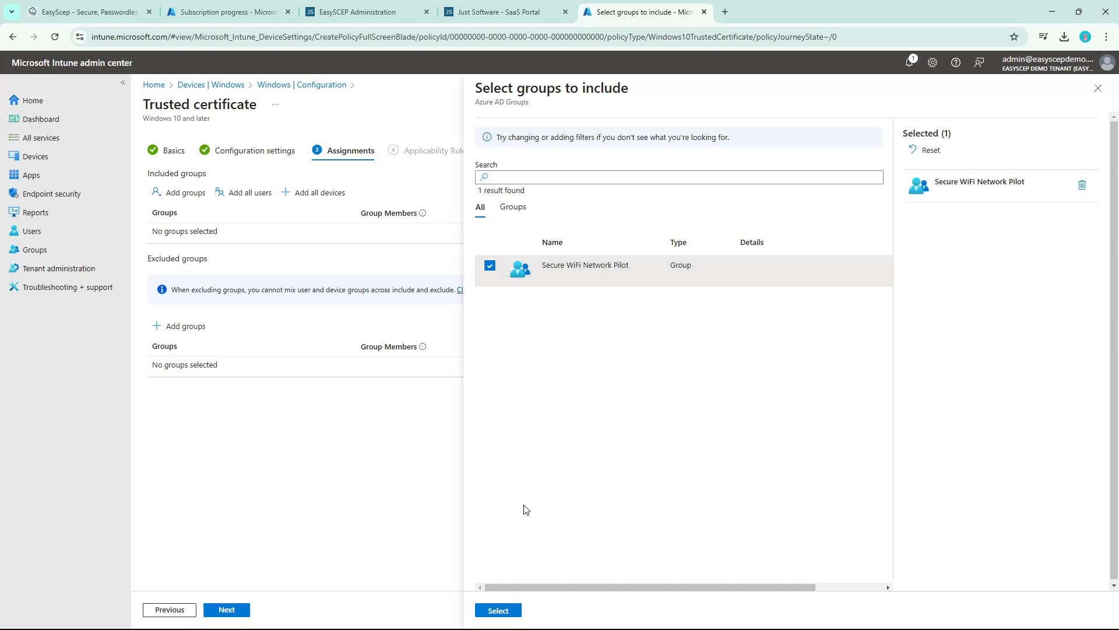
{"action": "left_click", "coordinate": [500, 610]}
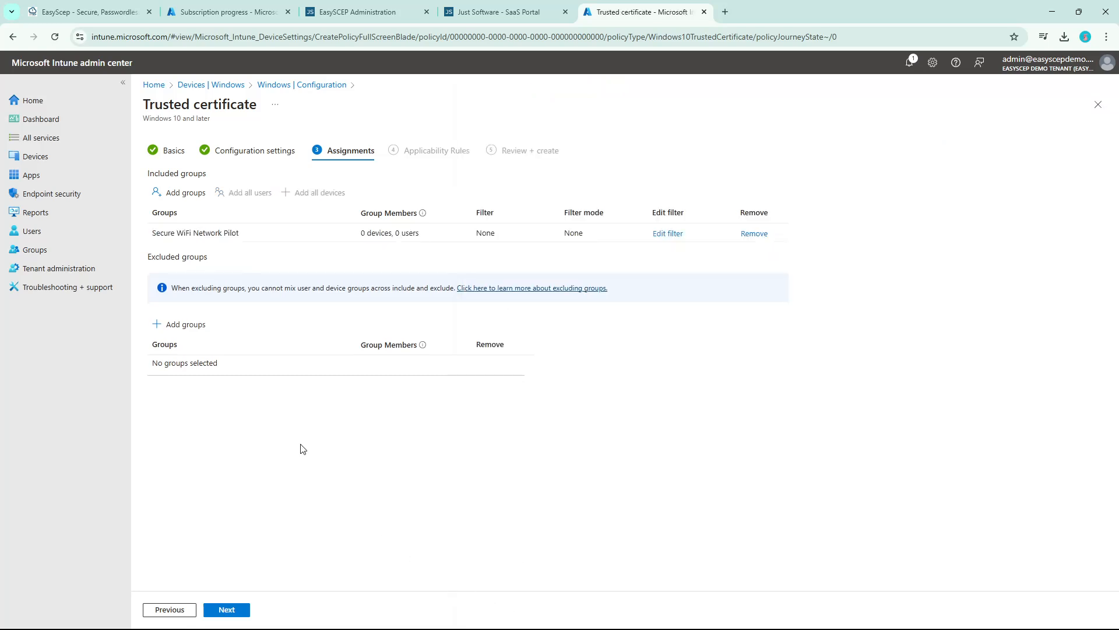
{"action": "left_click", "coordinate": [228, 610]}
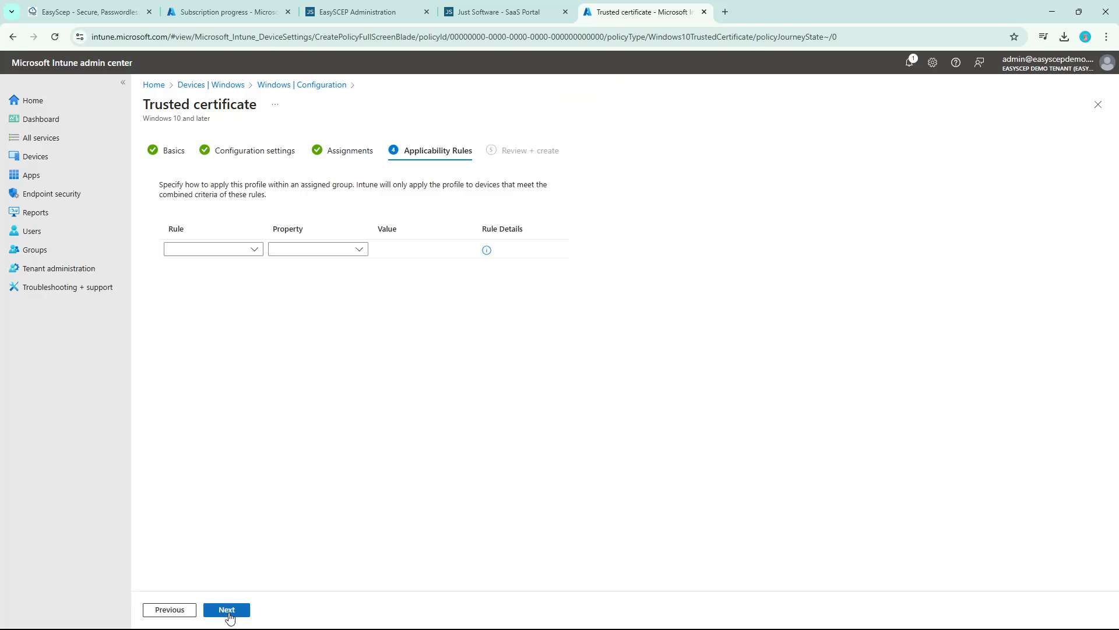
Create the trusted certificate profile without applicability rules and refresh the policy list
{"action": "left_click", "coordinate": [232, 610]}
{"action": "left_click", "coordinate": [232, 610]}
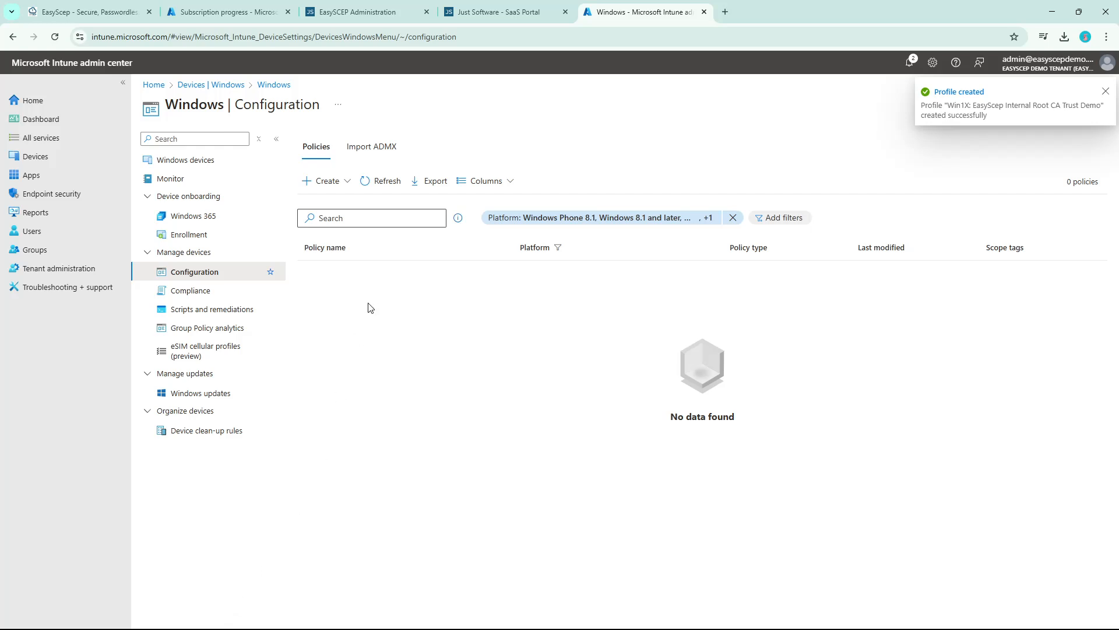
{"action": "left_click", "coordinate": [385, 181]}
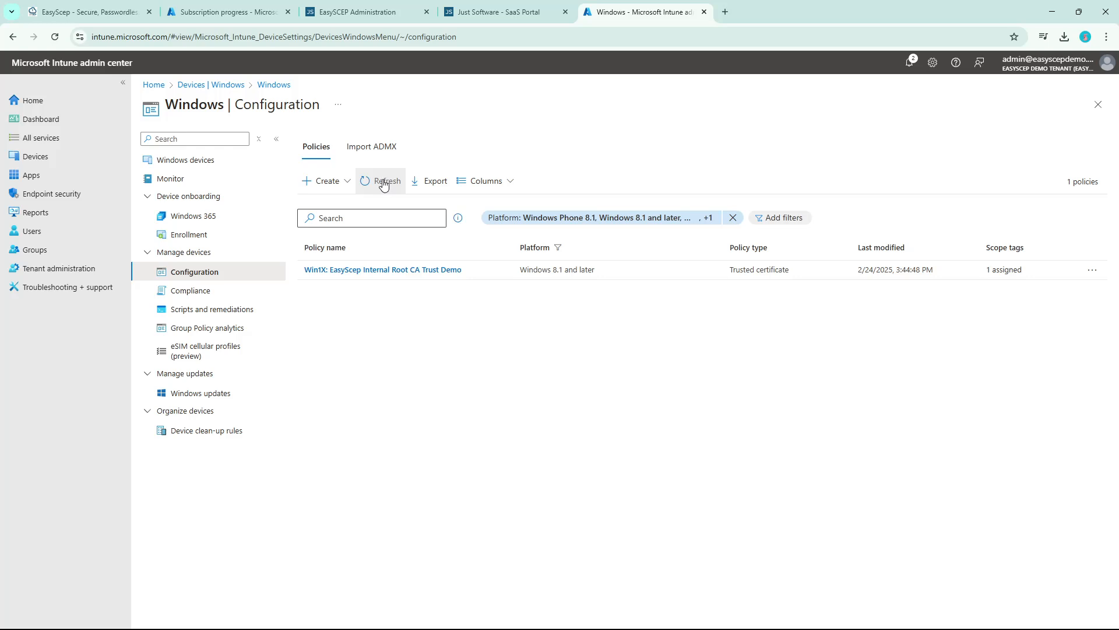
Start a new Windows 10 and later configuration profile from the SCEP certificate template
{"action": "left_click", "coordinate": [349, 185]}
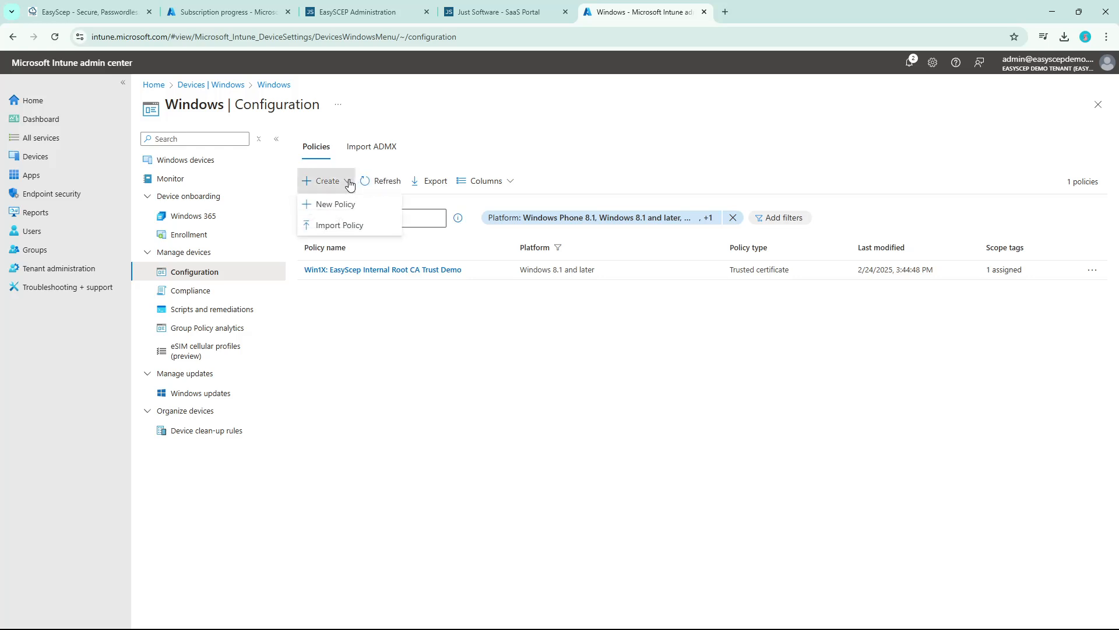
{"action": "left_click", "coordinate": [339, 211]}
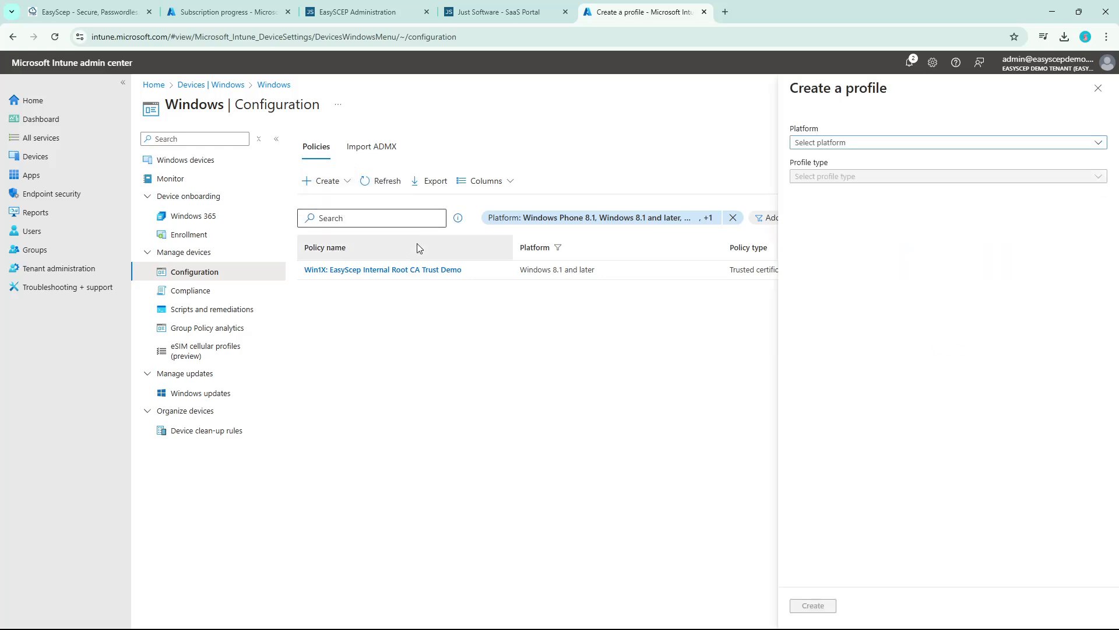
{"action": "left_click", "coordinate": [844, 144]}
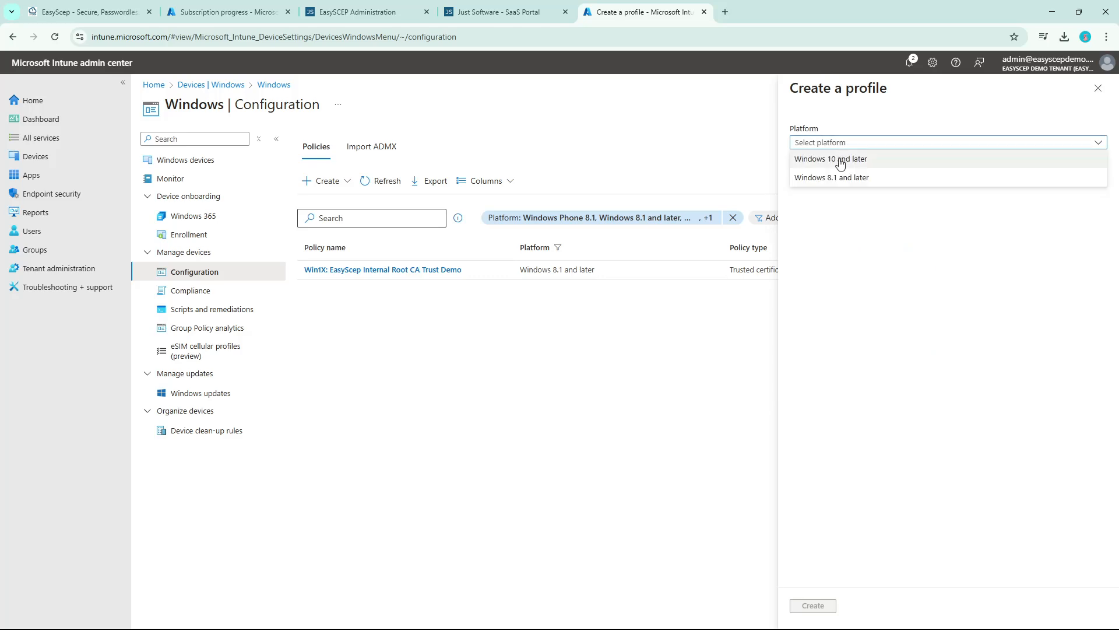
{"action": "left_click", "coordinate": [838, 160]}
{"action": "left_click", "coordinate": [840, 176]}
{"action": "left_click", "coordinate": [829, 231]}
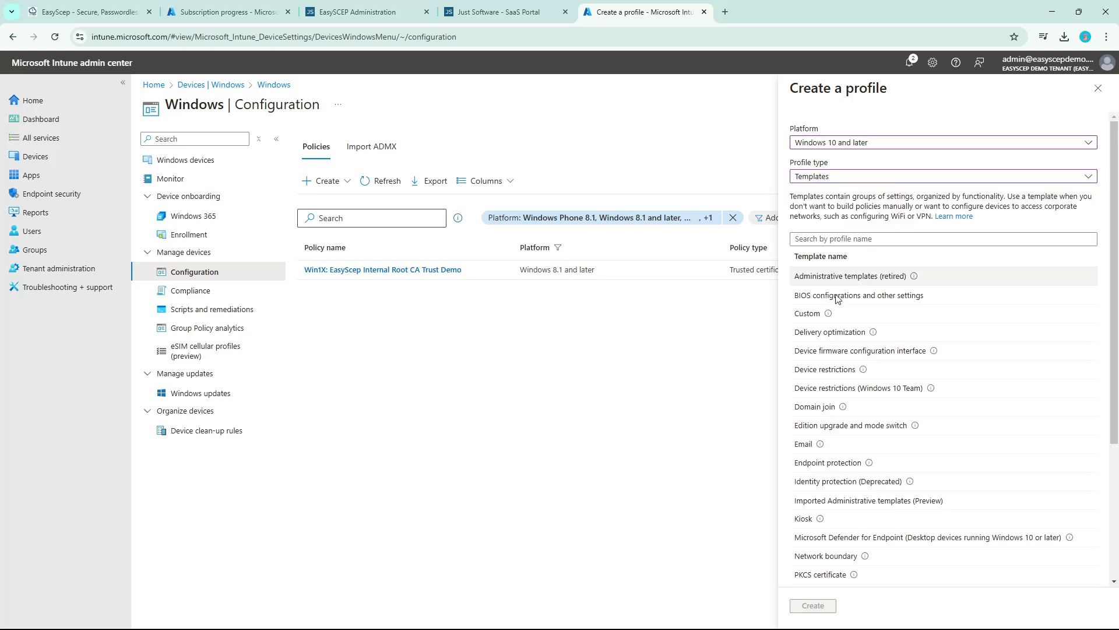
{"action": "left_click", "coordinate": [818, 240]}
{"action": "type", "text": "scep"}
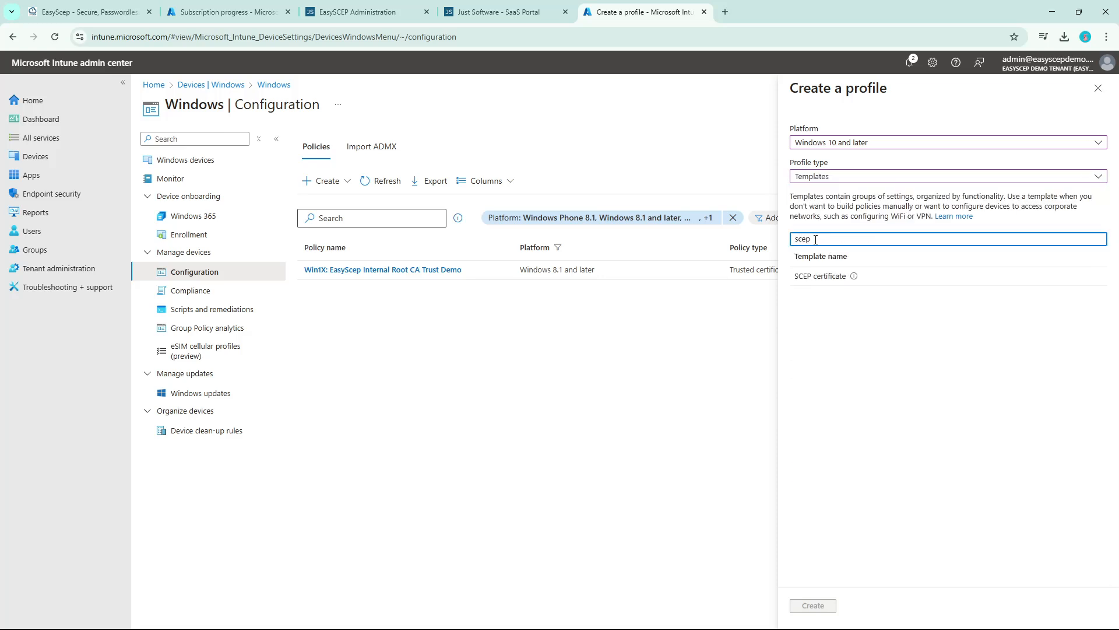
{"action": "left_click", "coordinate": [828, 279]}
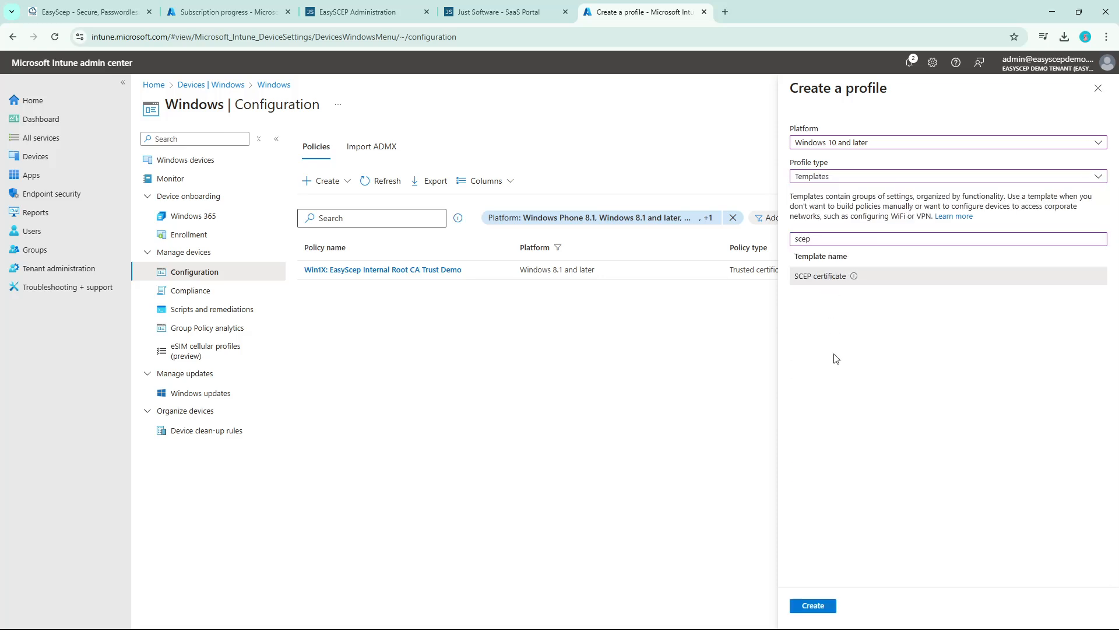
{"action": "left_click", "coordinate": [806, 608]}
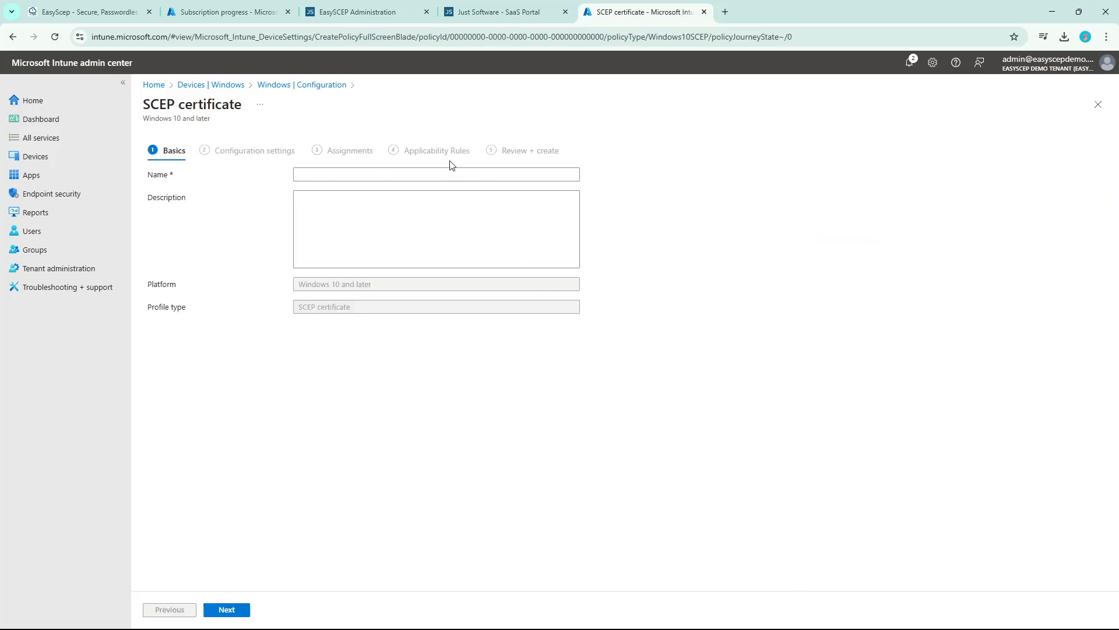
Name the SCEP profile "Win1x: EasyScep Client Certificate for network authentication Demo" and continue to its configuration settings
{"action": "left_click", "coordinate": [393, 177]}
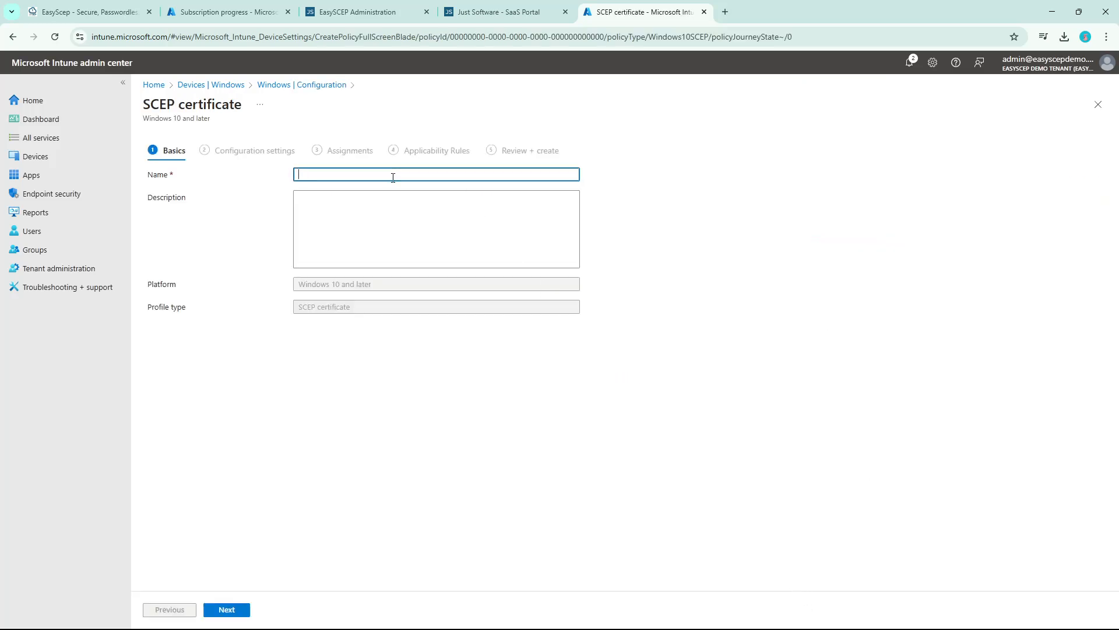
{"action": "type", "text": "Win1x: EasyScep Client Certificate for network authentication Demo"}
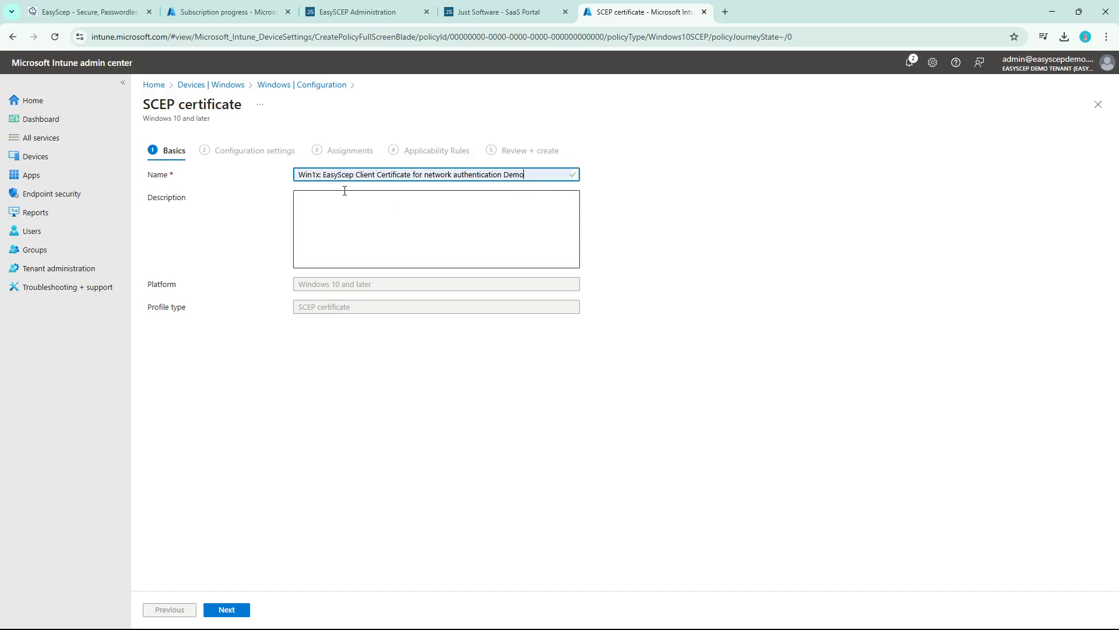
{"action": "left_click", "coordinate": [227, 609]}
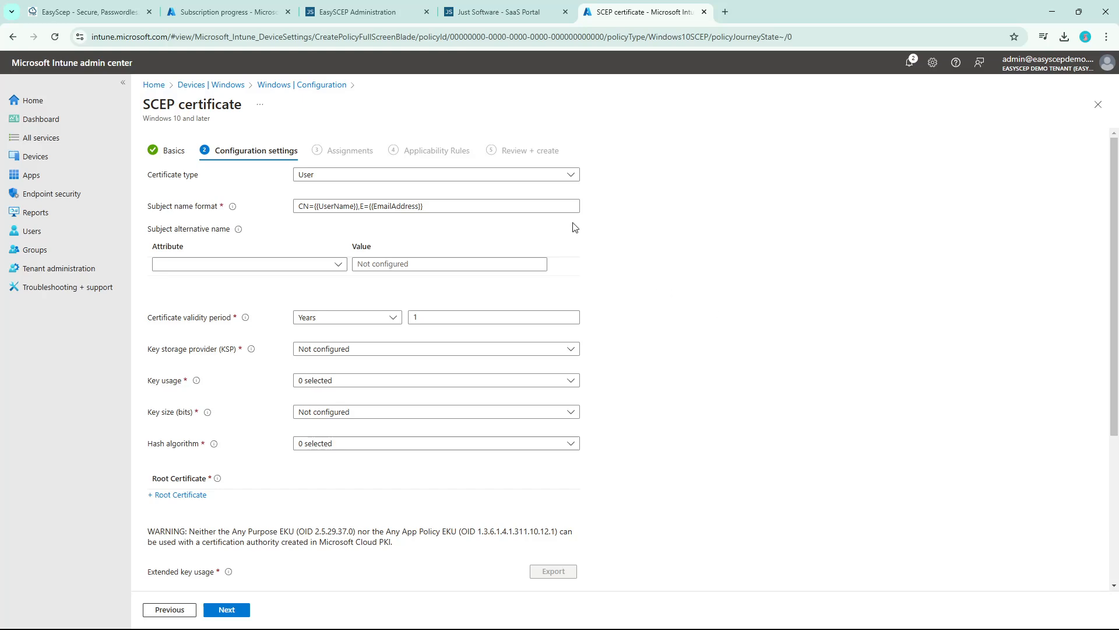
Set the certificate type to Device and the subject name format to CN={{AAD_Device_ID}},OU=Windows,OU=Devices,O=MyOrg,C=DK
{"action": "left_click", "coordinate": [519, 178]}
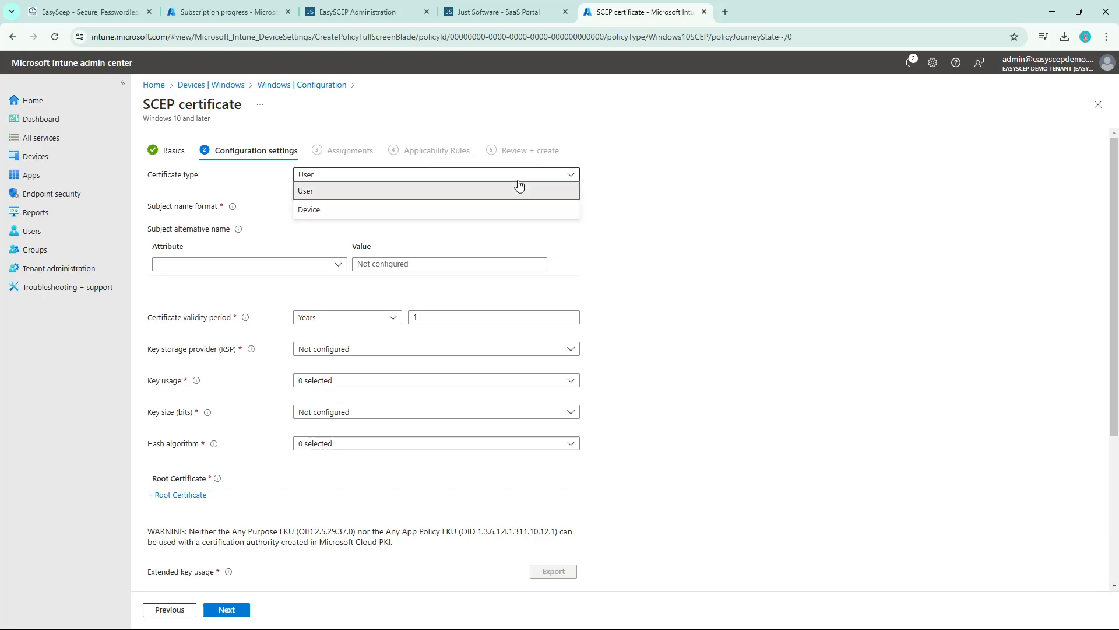
{"action": "left_click", "coordinate": [434, 209]}
{"action": "left_click", "coordinate": [434, 204]}
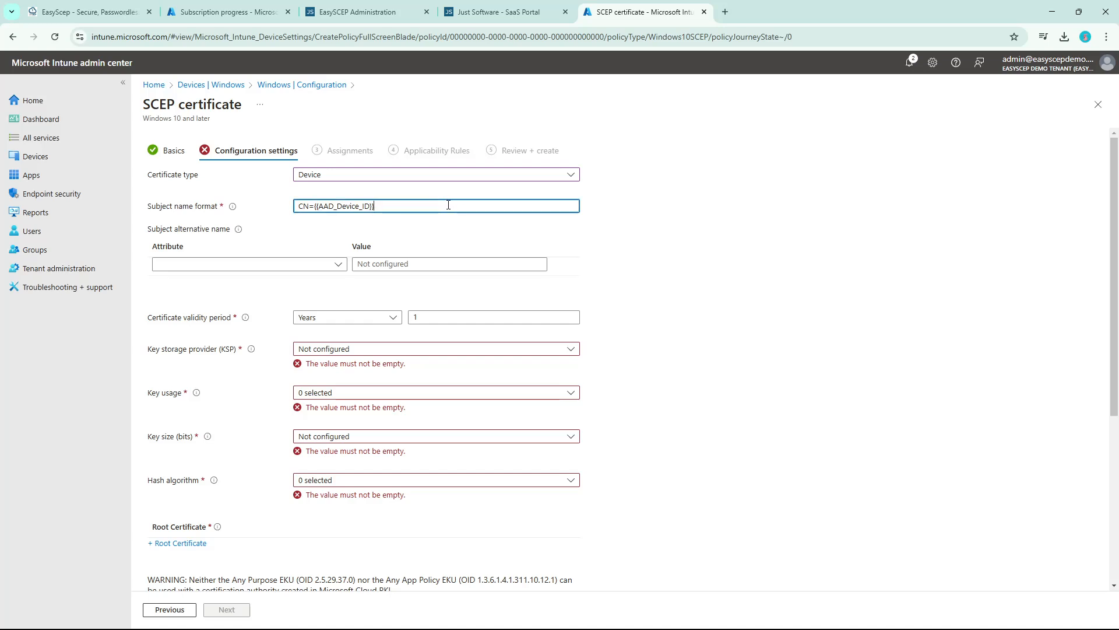
{"action": "type", "text": ",OU=Windows,OU=Devices,O=MyOrg,C=DK"}
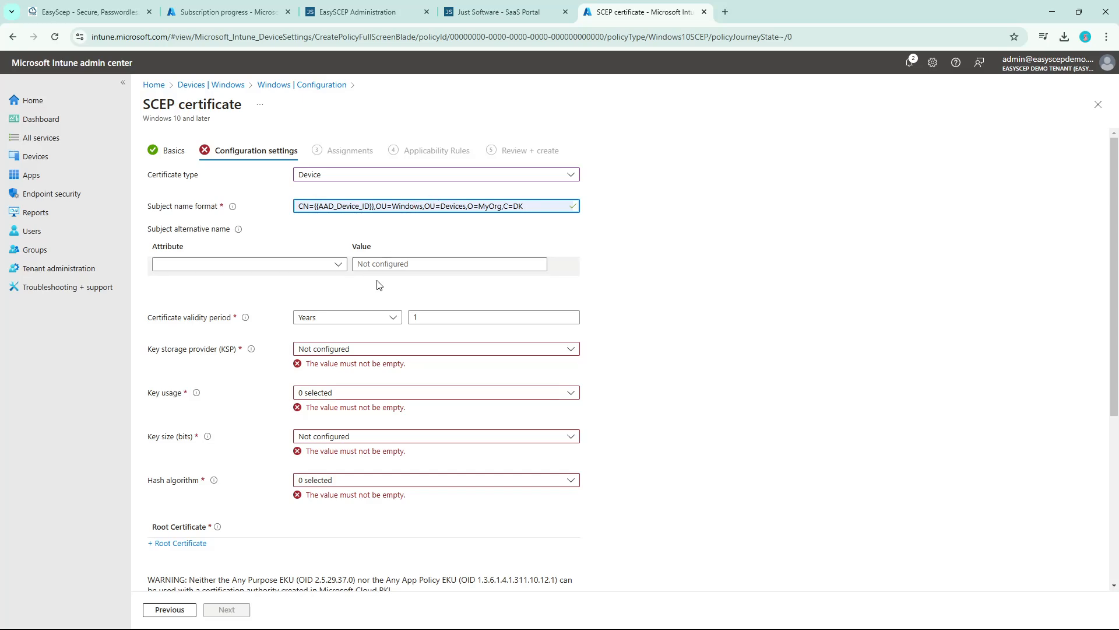
Set the key storage provider to Enroll to Software KSP and the key usage to Digital signature
{"action": "left_click", "coordinate": [336, 348]}
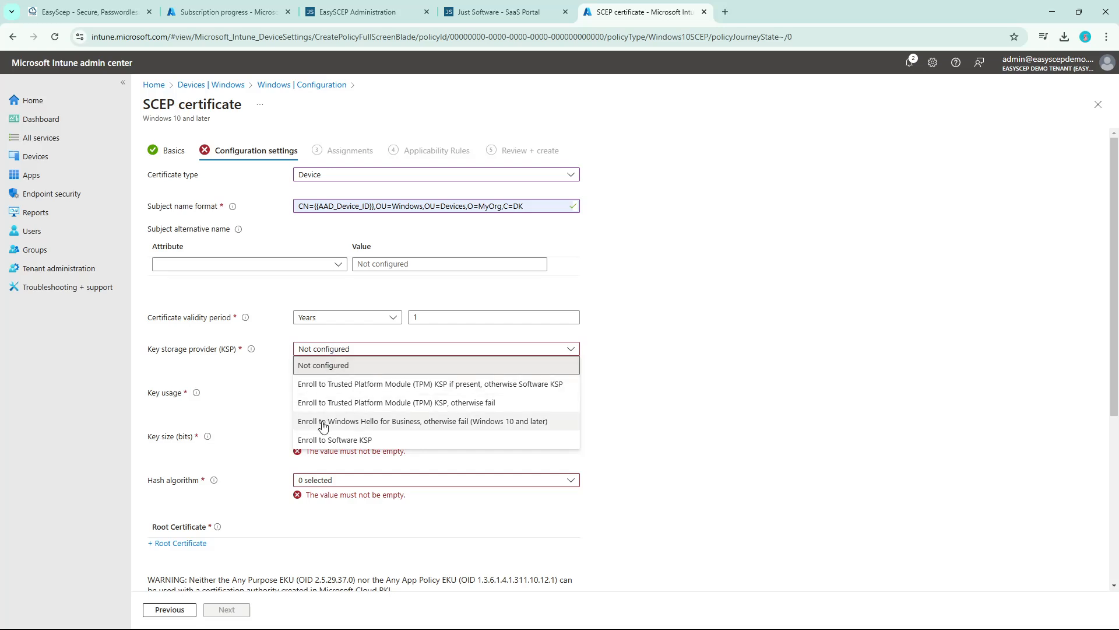
{"action": "left_click", "coordinate": [327, 440]}
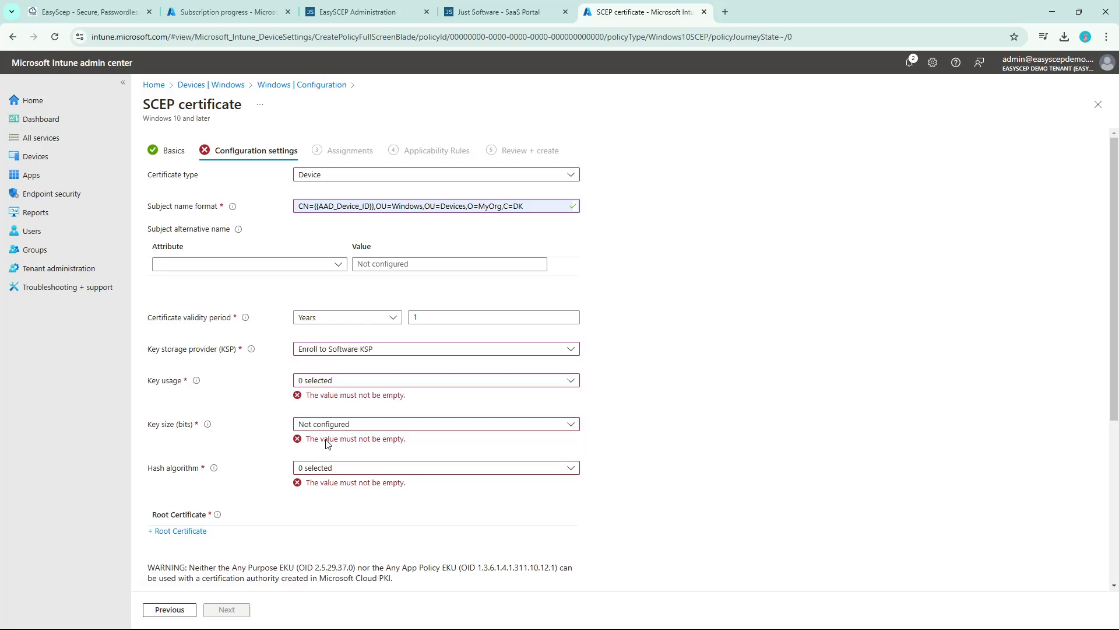
{"action": "left_click", "coordinate": [382, 383]}
{"action": "left_click", "coordinate": [350, 398]}
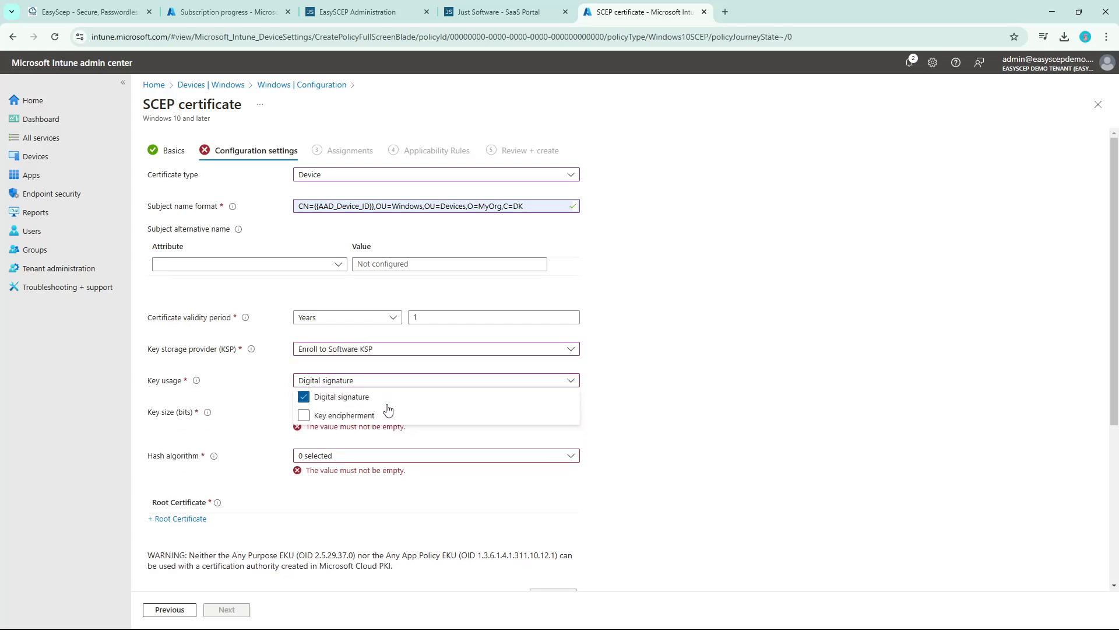
{"action": "left_click", "coordinate": [404, 446]}
Set the key size to 2048 bits and the hash algorithm to SHA-2
{"action": "left_click", "coordinate": [344, 414]}
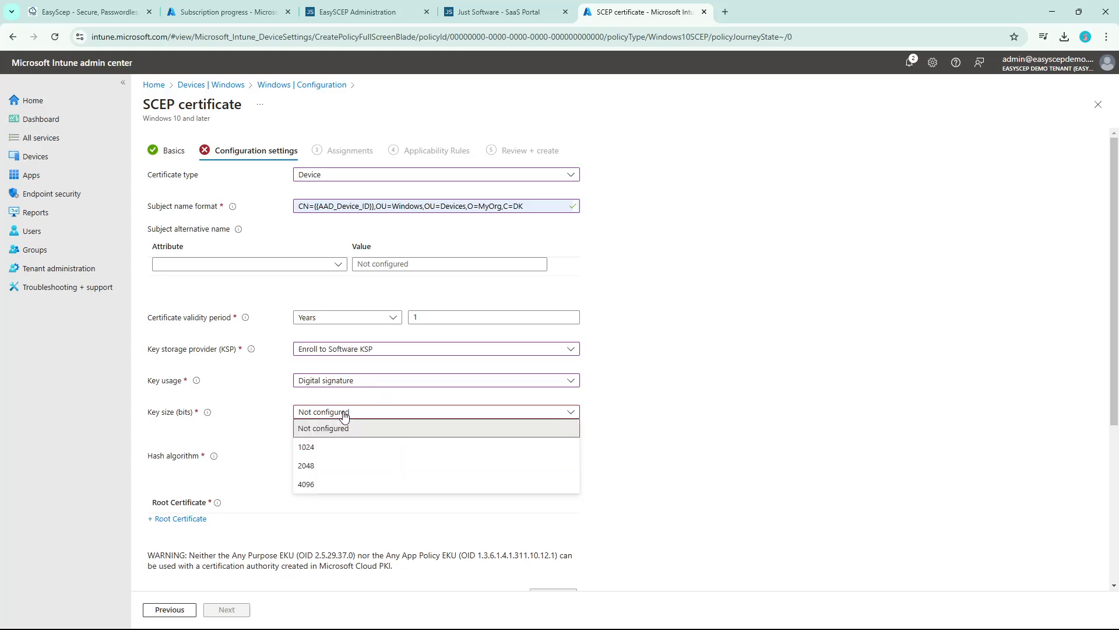
{"action": "left_click", "coordinate": [319, 465]}
{"action": "left_click", "coordinate": [379, 449]}
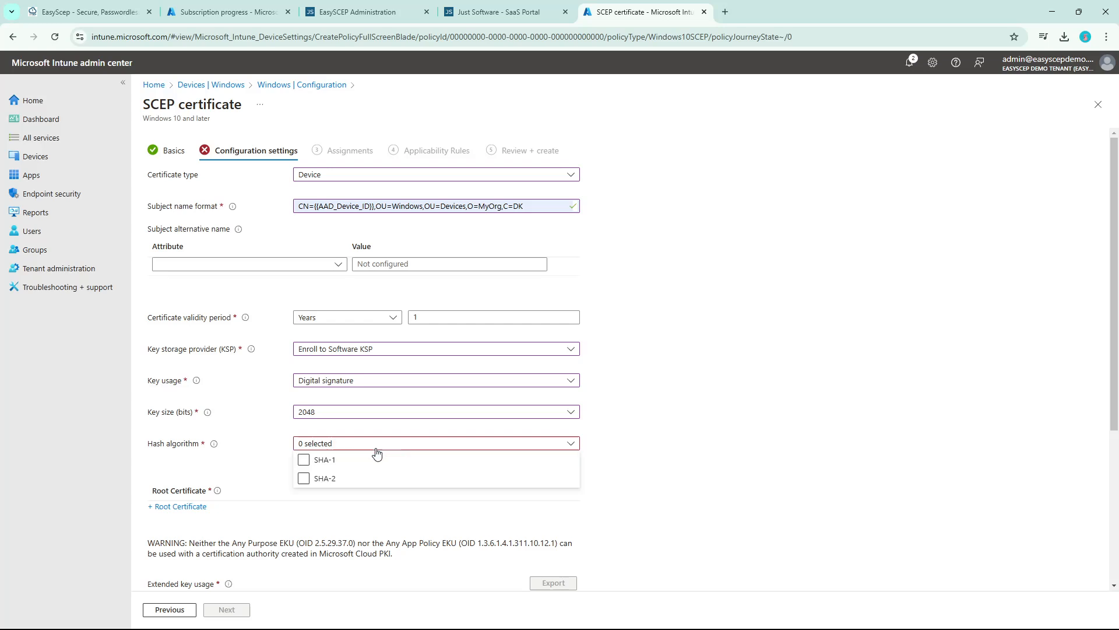
{"action": "left_click", "coordinate": [316, 490]}
{"action": "left_click", "coordinate": [374, 505]}
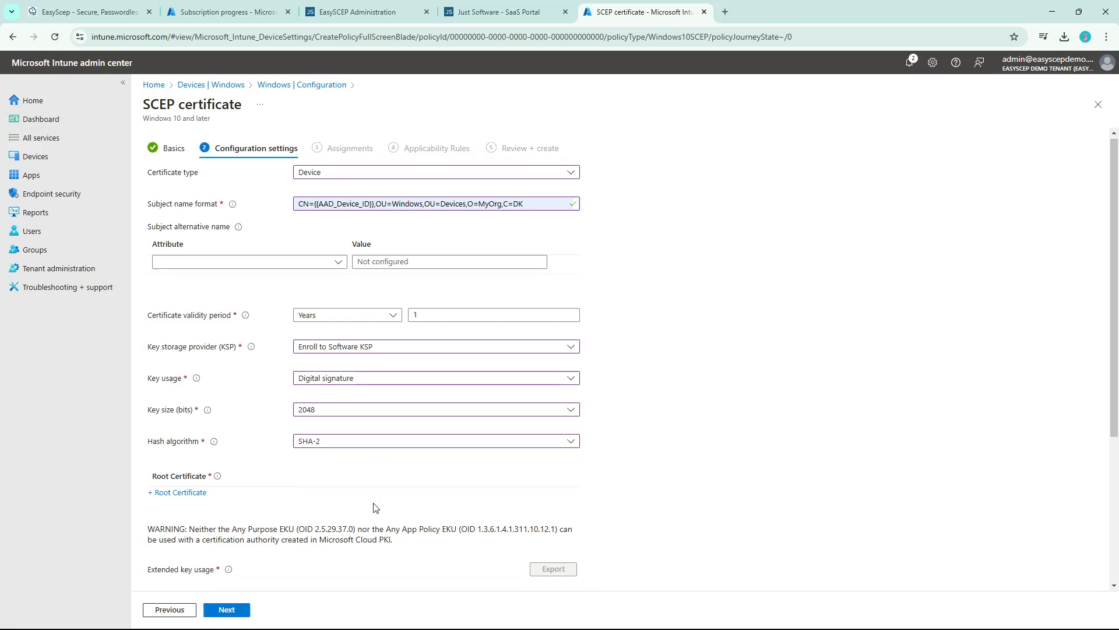
Add the trusted certificate profile "Win1X: EasyScep Internal Root CA Trust Demo" as the SCEP profile's root certificate
{"action": "scroll", "coordinate": [374, 506], "scroll_direction": "down", "scroll_amount": 3}
{"action": "left_click", "coordinate": [187, 328]}
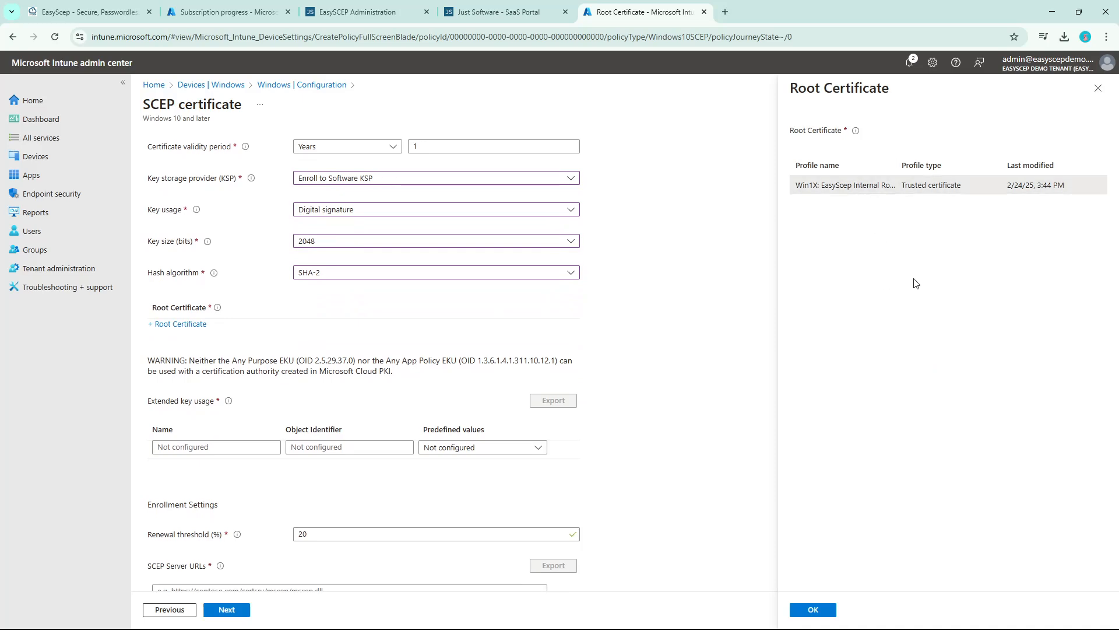
{"action": "left_click", "coordinate": [856, 194]}
{"action": "left_click", "coordinate": [820, 610]}
Add the predefined Client Authentication value as the extended key usage
{"action": "scroll", "coordinate": [431, 373], "scroll_direction": "down", "scroll_amount": 2}
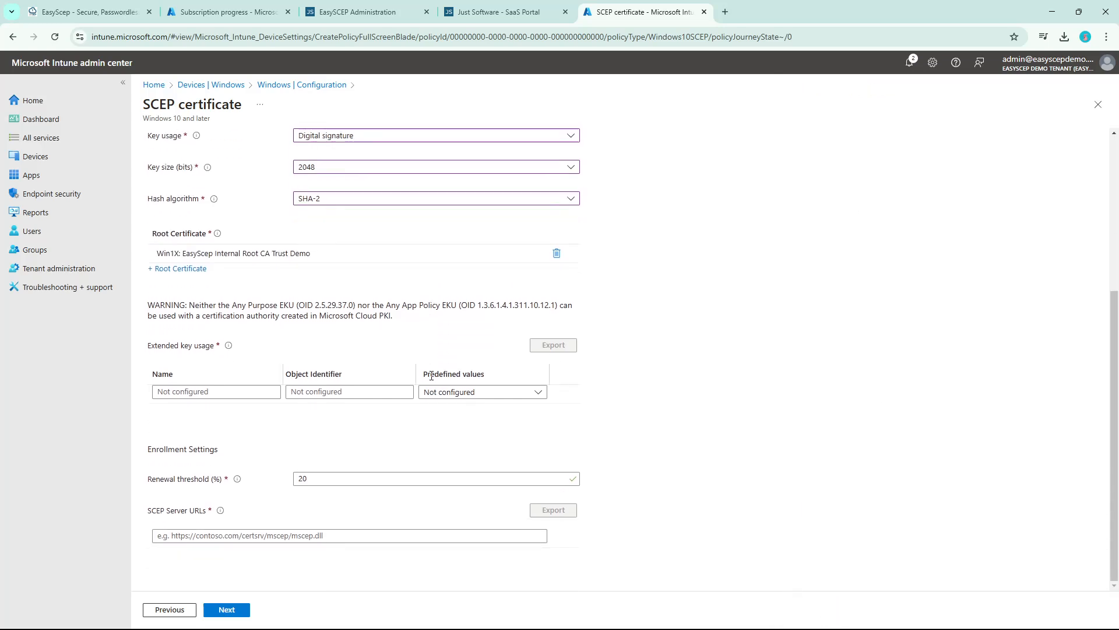
{"action": "left_click", "coordinate": [475, 393]}
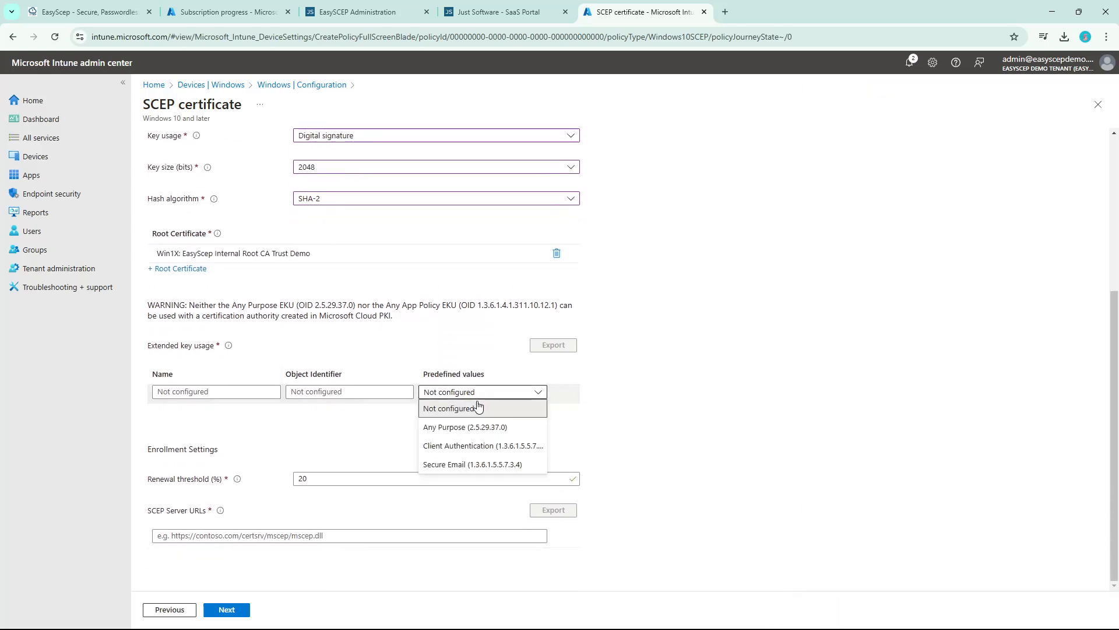
{"action": "left_click", "coordinate": [467, 447]}
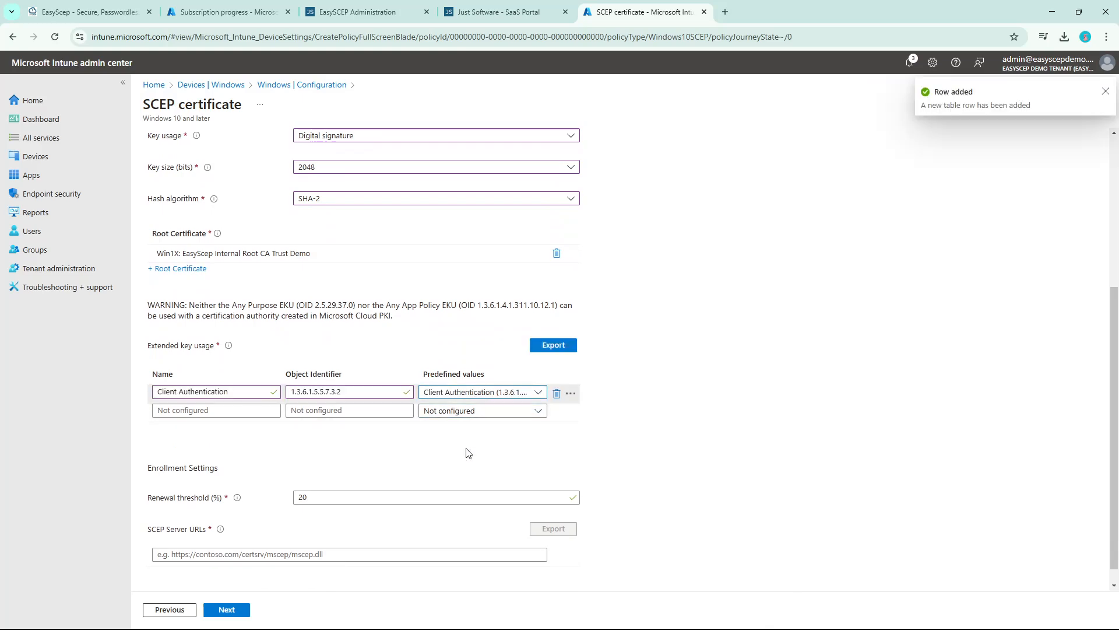
{"action": "scroll", "coordinate": [468, 454], "scroll_direction": "down", "scroll_amount": 1}
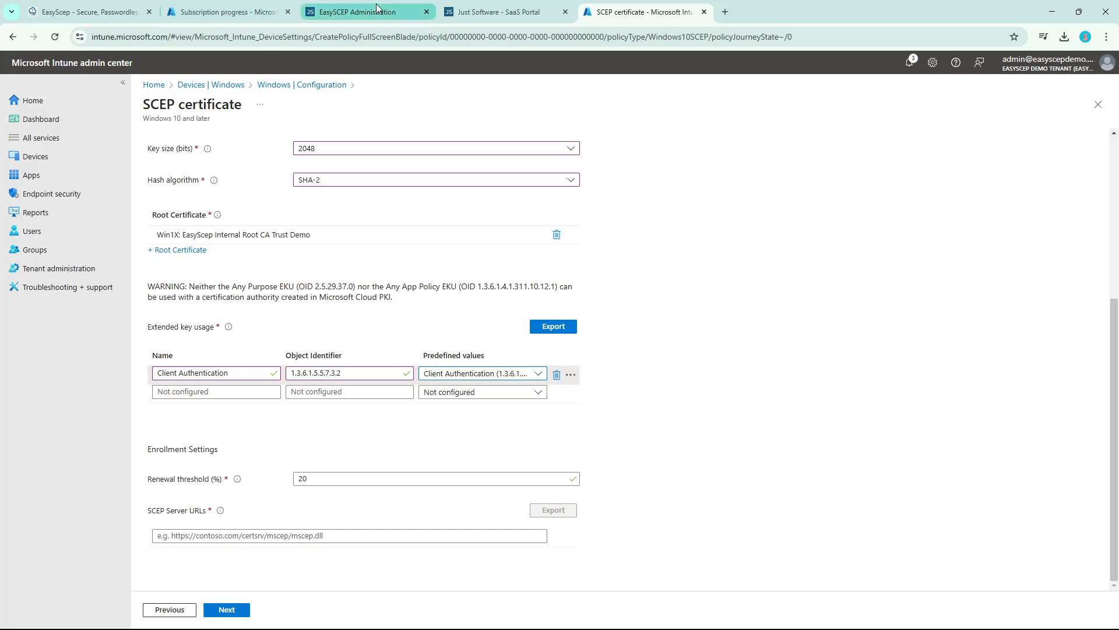
{"action": "left_click", "coordinate": [358, 16]}
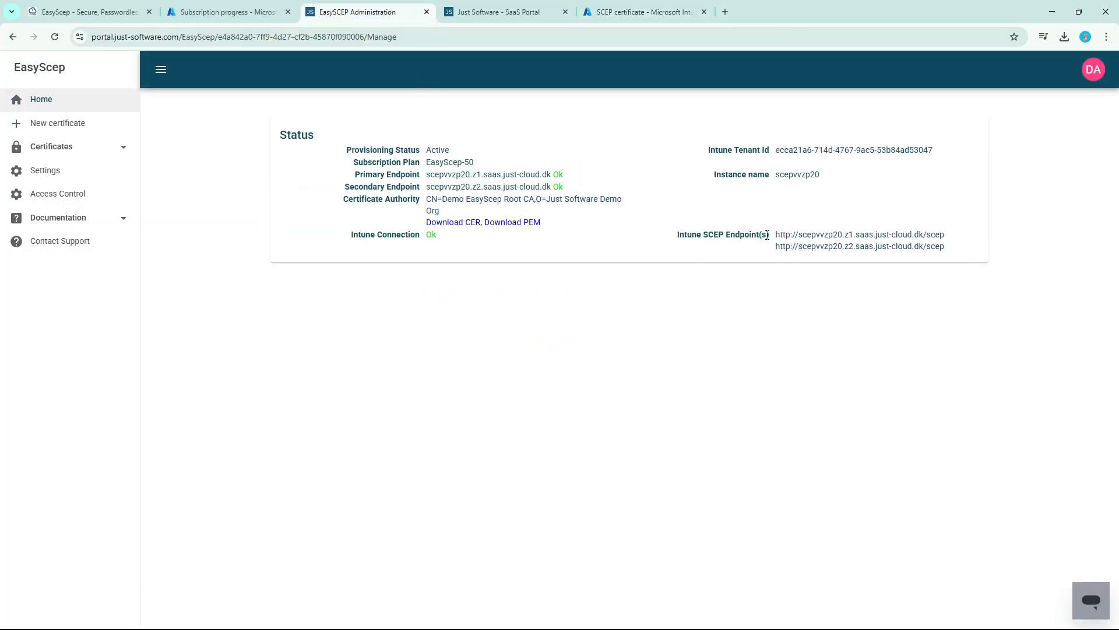
{"action": "left_click_drag", "start_coordinate": [775, 234], "coordinate": [948, 246]}
{"action": "key", "text": "ctrl+c"}
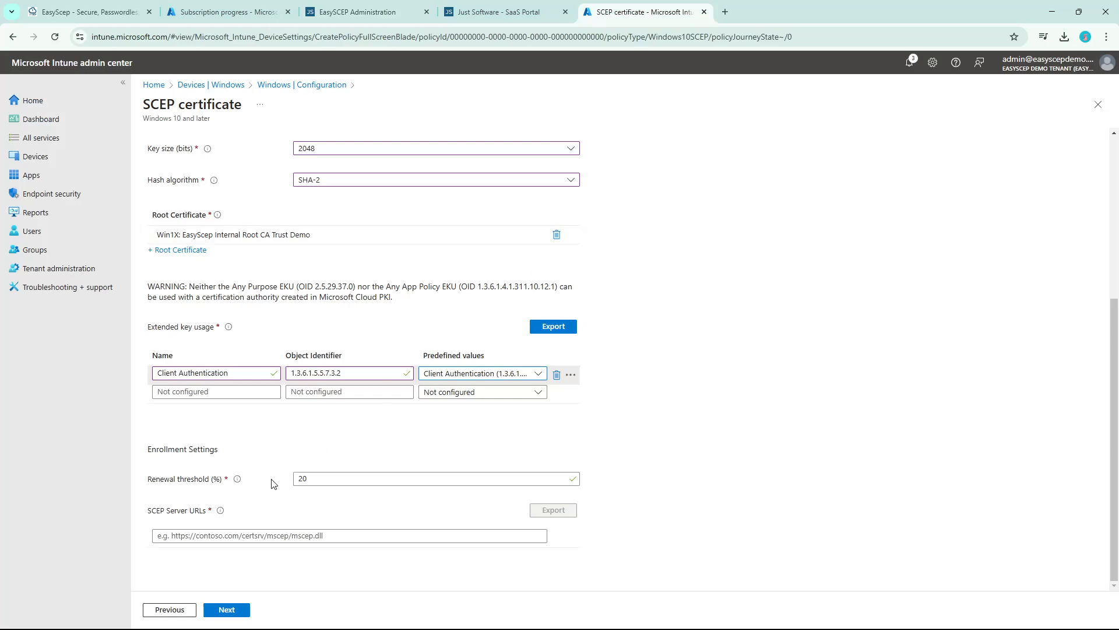
{"action": "left_click", "coordinate": [229, 535]}
{"action": "key", "text": "ctrl+v"}
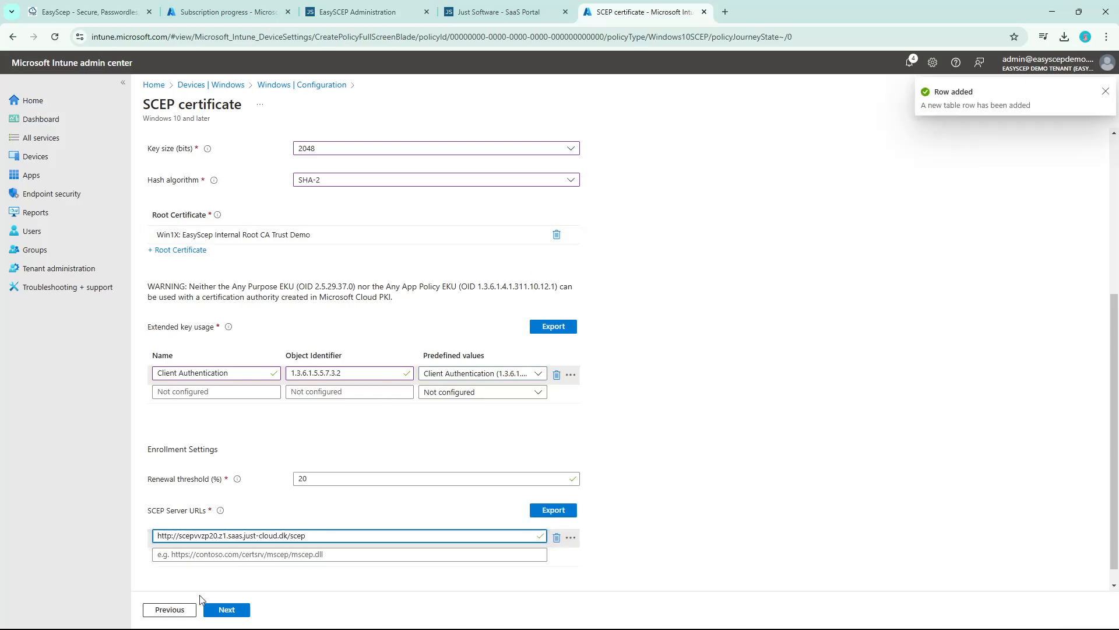
{"action": "left_click", "coordinate": [408, 13]}
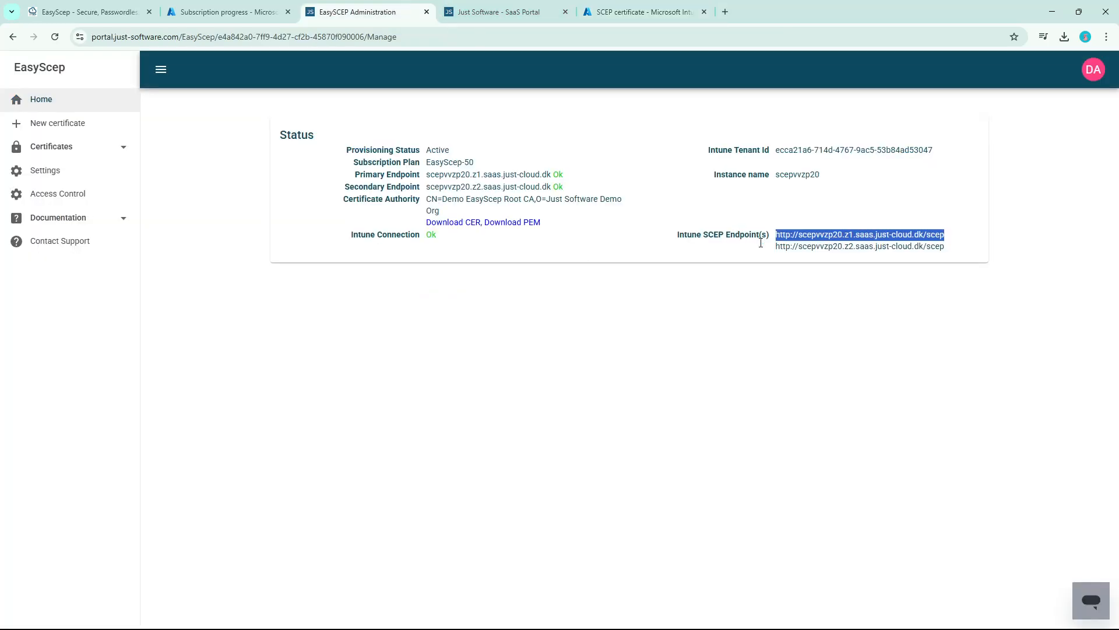
{"action": "left_click_drag", "start_coordinate": [776, 247], "coordinate": [959, 248]}
{"action": "key", "text": "ctrl+c"}
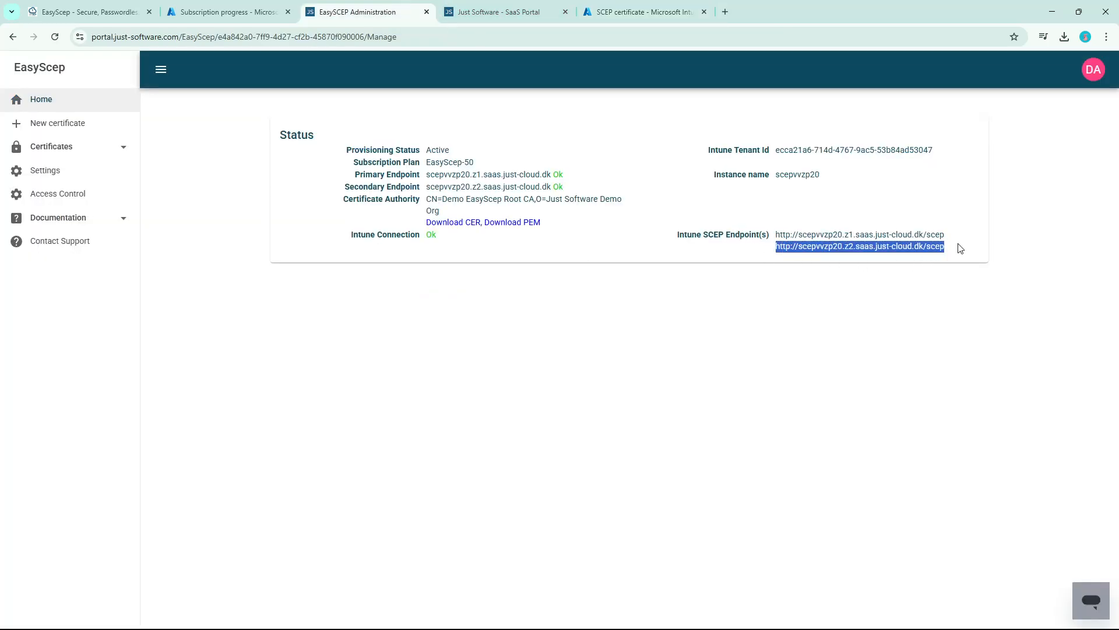
{"action": "left_click", "coordinate": [641, 12]}
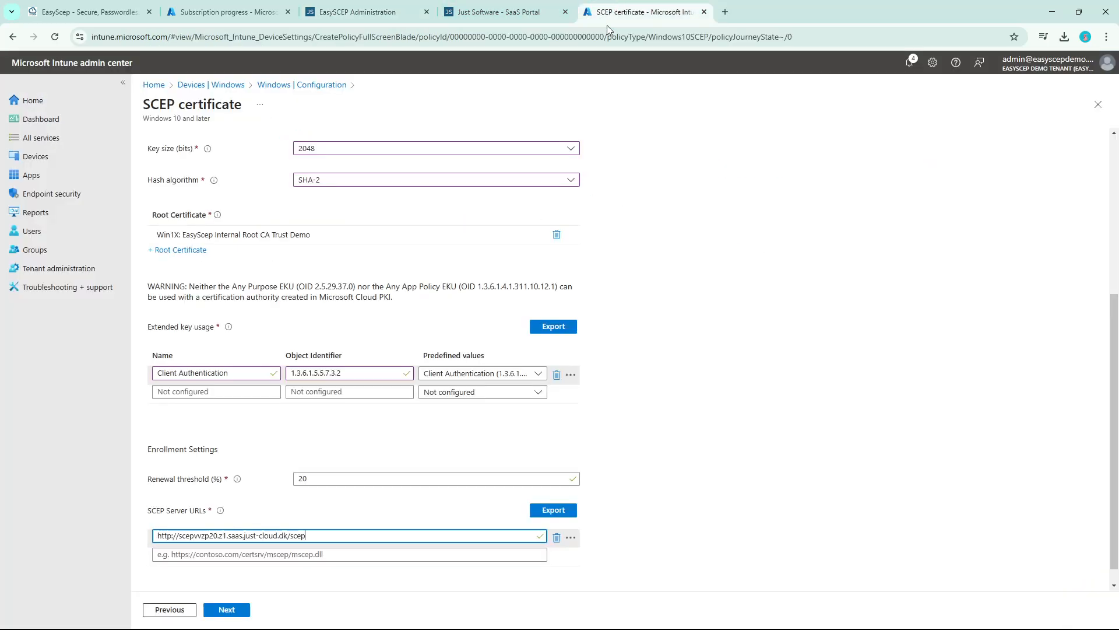
{"action": "left_click", "coordinate": [262, 555]}
{"action": "key", "text": "ctrl+v"}
{"action": "left_click", "coordinate": [231, 612]}
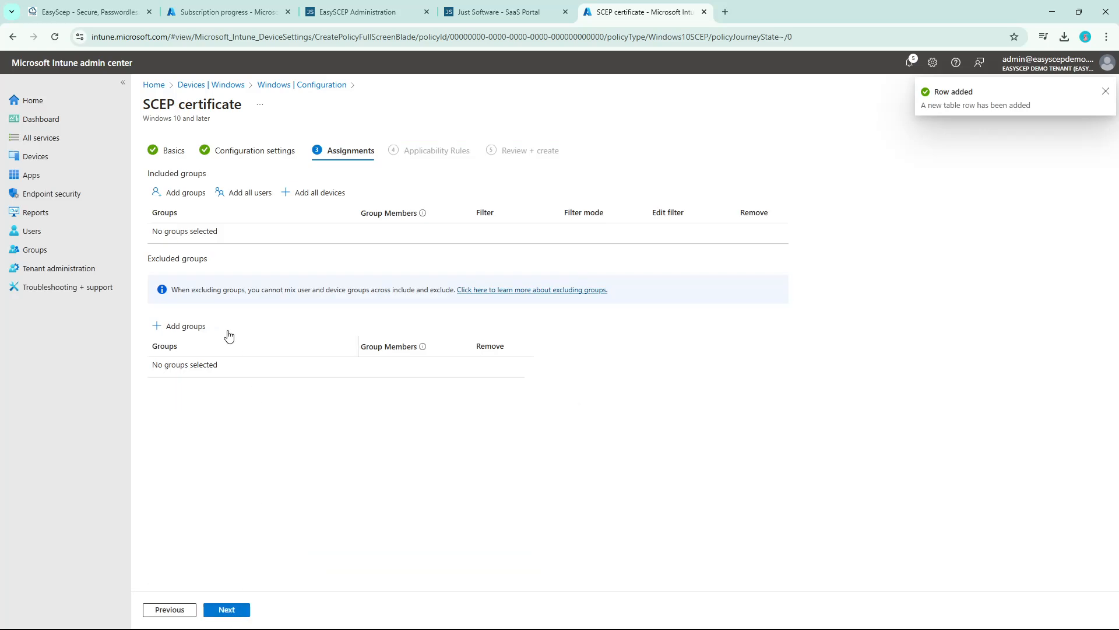
Assign the SCEP profile to the Secure WiFi Network Pilot group and continue to the applicability rules
{"action": "left_click", "coordinate": [194, 191]}
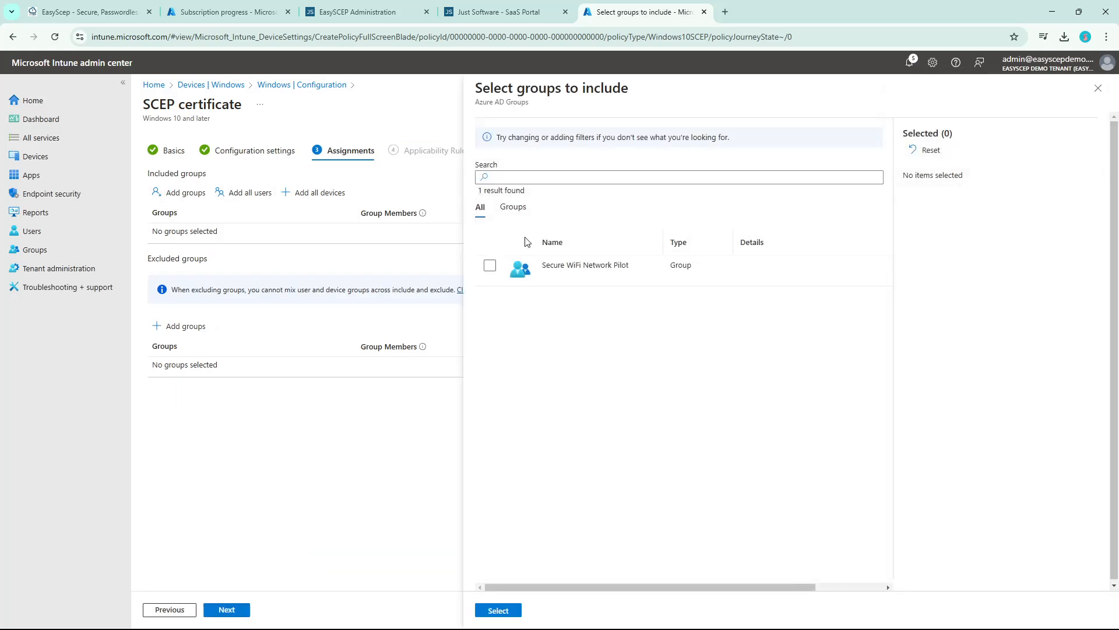
{"action": "left_click", "coordinate": [490, 268]}
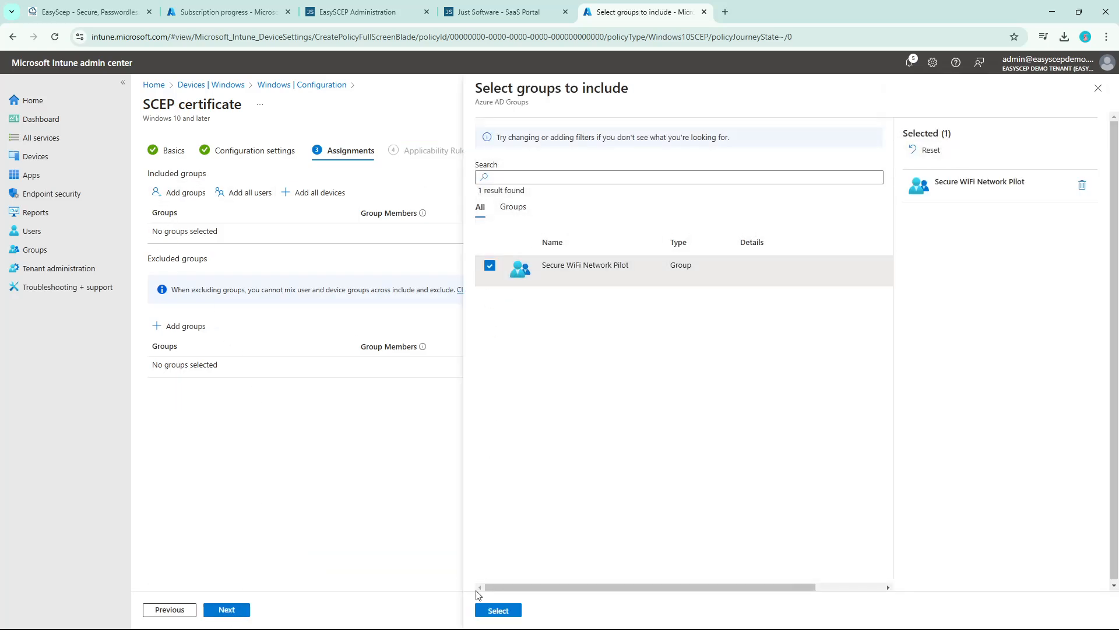
{"action": "left_click", "coordinate": [500, 611]}
{"action": "left_click", "coordinate": [233, 615]}
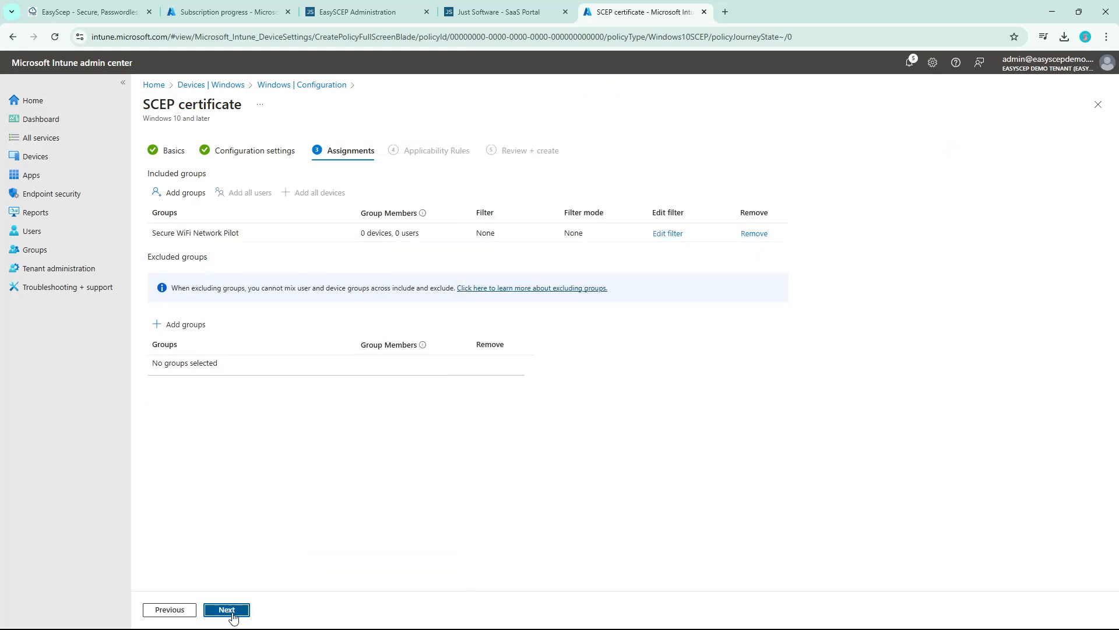
Create the SCEP certificate profile without applicability rules and refresh the policy list
{"action": "left_click", "coordinate": [234, 615]}
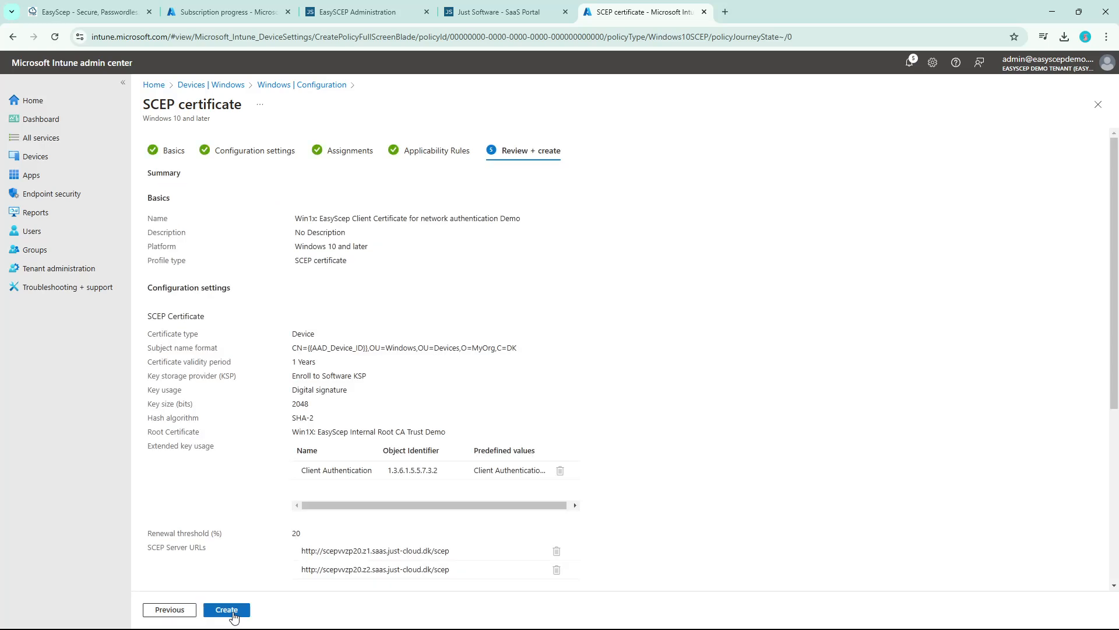
{"action": "left_click", "coordinate": [224, 610]}
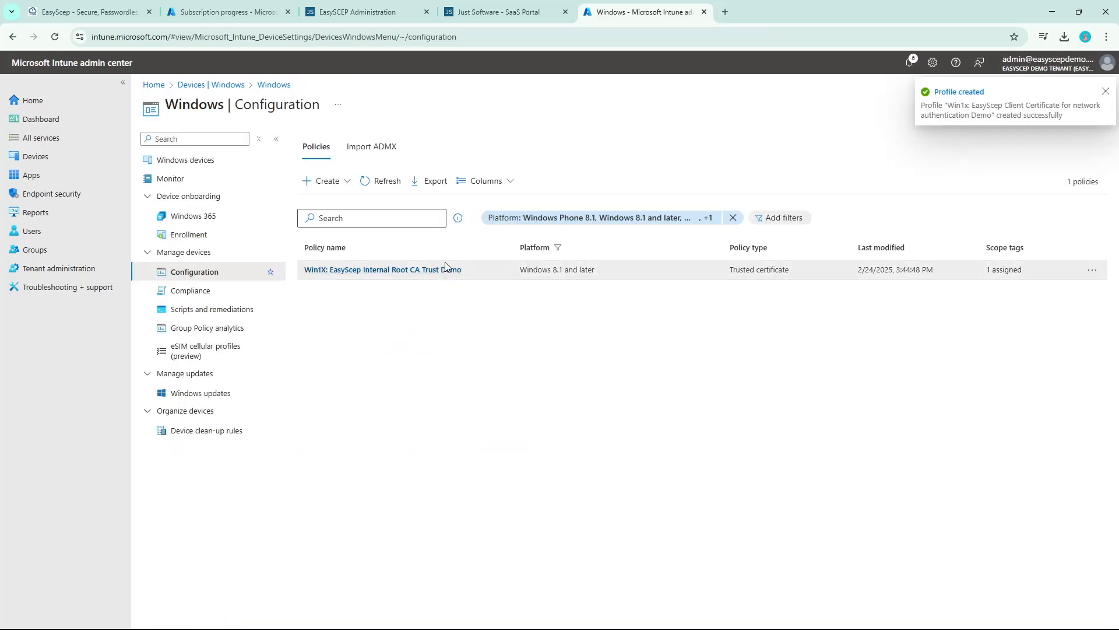
{"action": "left_click", "coordinate": [380, 181]}
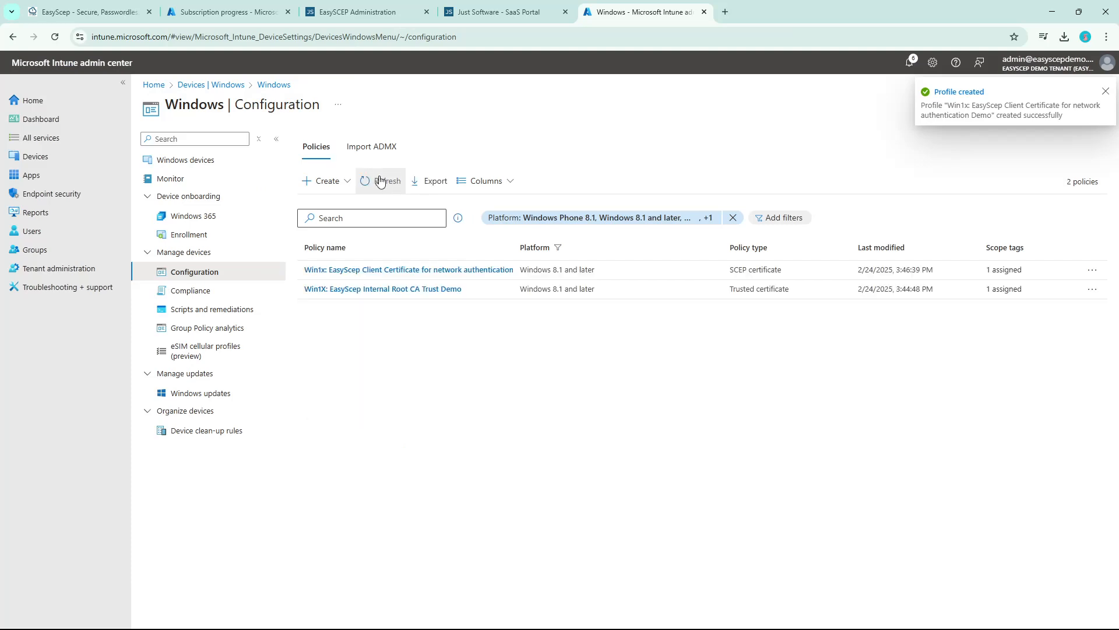